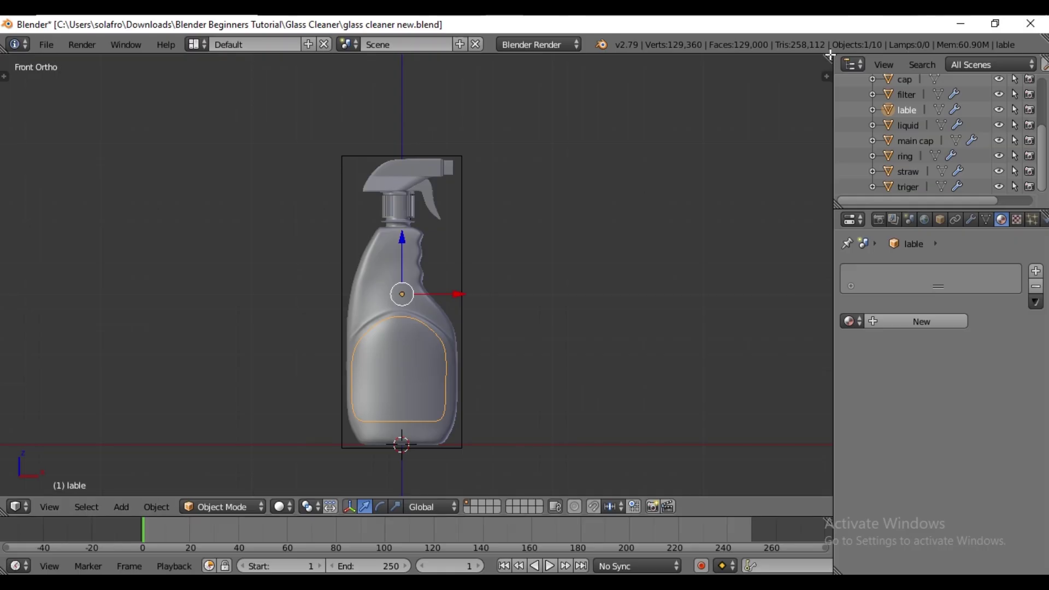
Split the 3D view into two side-by-side viewports, each showing the spray bottle.
{"action": "left_click_drag", "start_coordinate": [828, 57], "coordinate": [452, 68]}
{"action": "key", "text": "KP_8"}
{"action": "key", "text": "KP_8"}
{"action": "key", "text": "KP_8"}
Add a camera, clear its rotation, and move it along Y in front of the bottle.
{"action": "key", "text": "shift+a"}
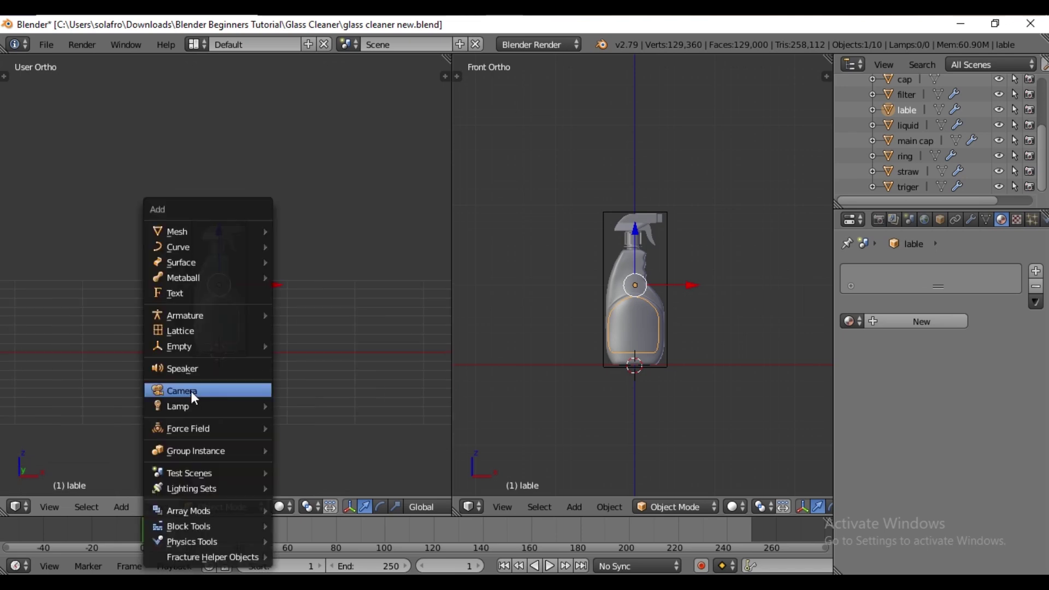
{"action": "left_click", "coordinate": [191, 391]}
{"action": "key", "text": "alt+r"}
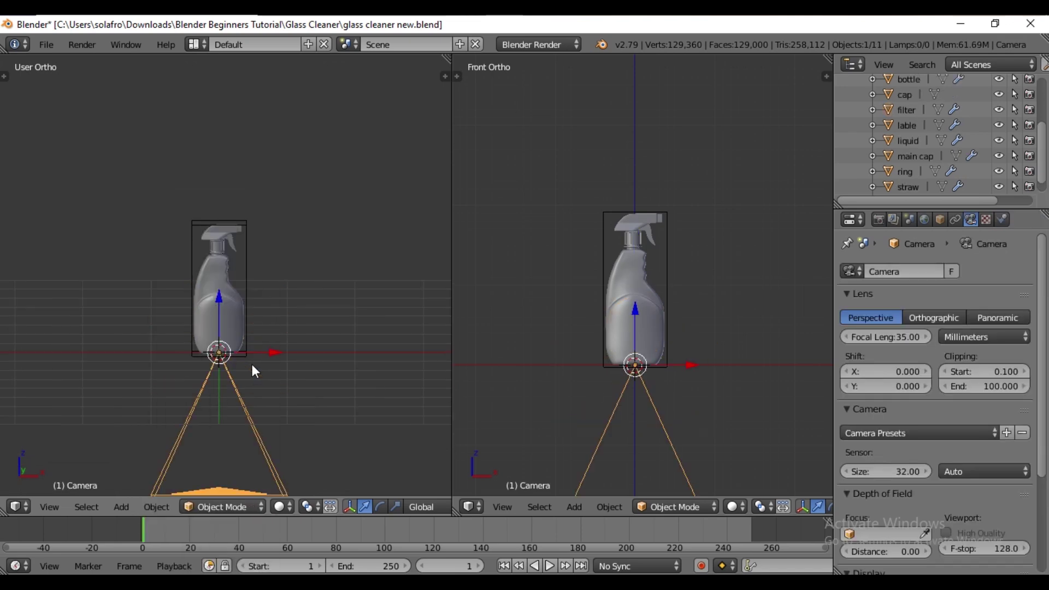
{"action": "key", "text": "KP_7"}
{"action": "key", "text": "g"}
{"action": "key", "text": "y"}
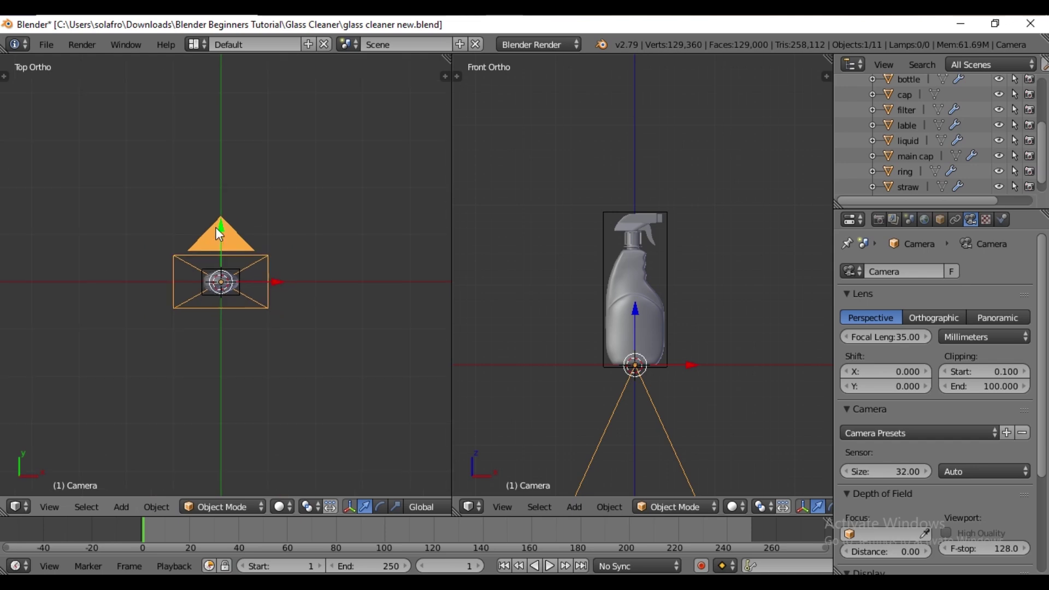
{"action": "left_click", "coordinate": [271, 392]}
{"action": "scroll", "coordinate": [271, 392], "scroll_direction": "down", "scroll_amount": 2}
{"action": "key", "text": "g"}
{"action": "left_click", "coordinate": [231, 351]}
Rotate the camera 90° about X so it faces the bottle.
{"action": "middle_click_drag", "start_coordinate": [299, 384], "coordinate": [202, 395]}
{"action": "key", "text": "r"}
{"action": "key", "text": "x"}
{"action": "key", "text": "9"}
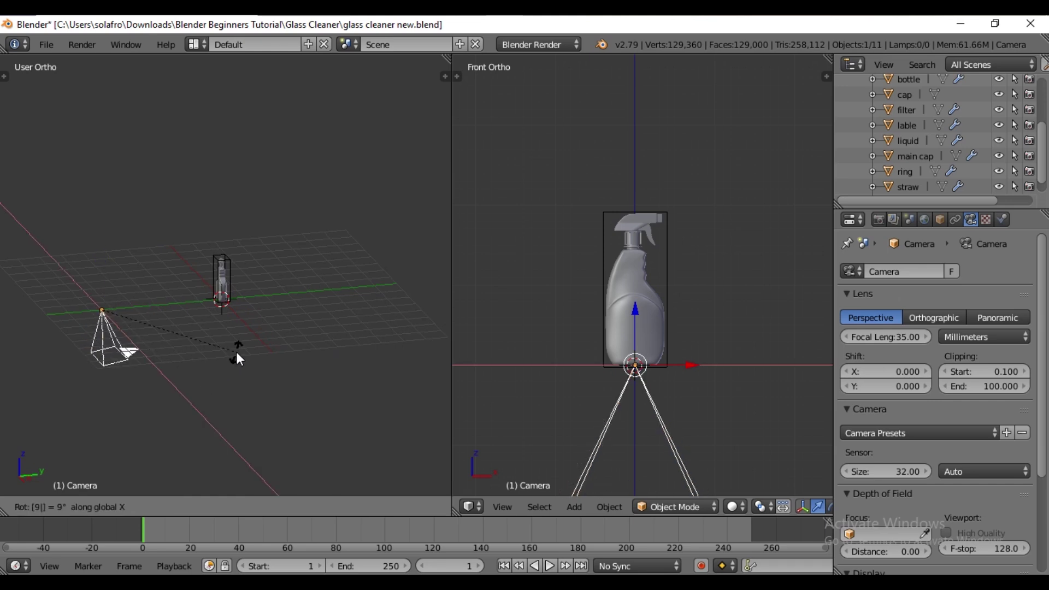
{"action": "key", "text": "0"}
{"action": "key", "text": "Return"}
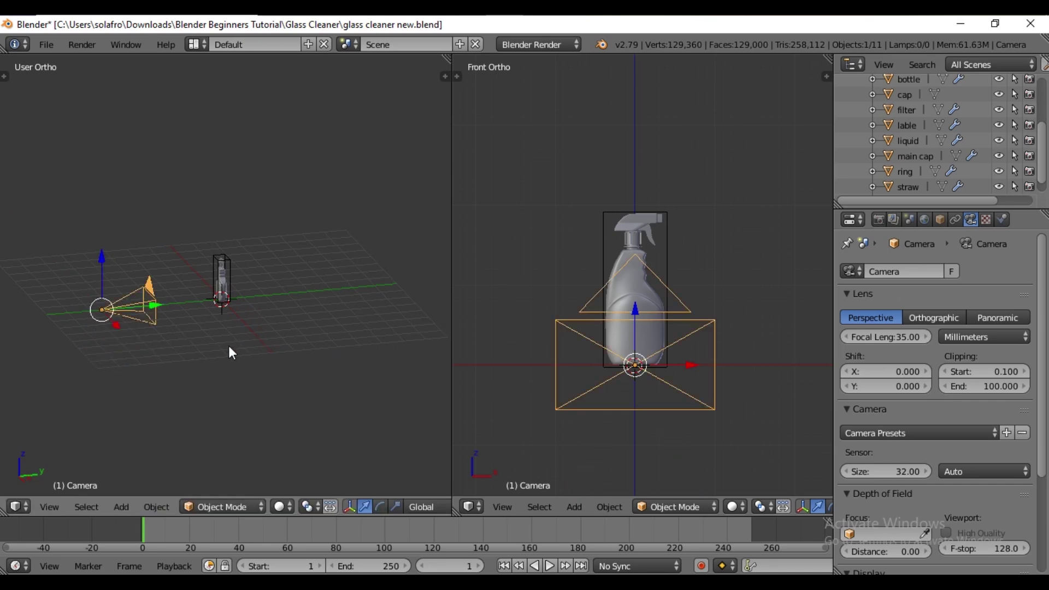
Make the right viewport look through the camera.
{"action": "left_click", "coordinate": [502, 507]}
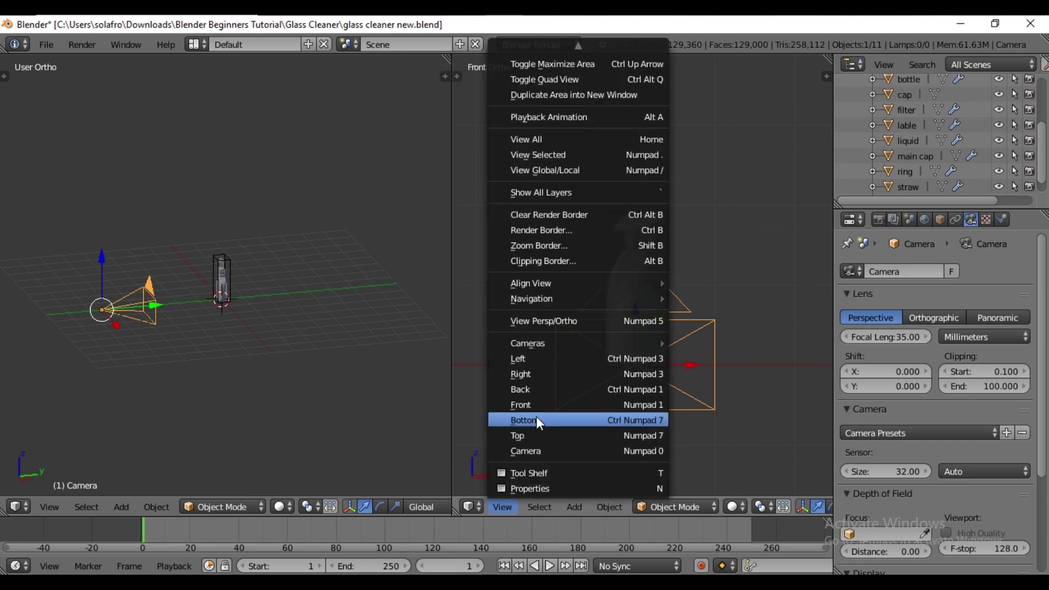
{"action": "left_click", "coordinate": [537, 449]}
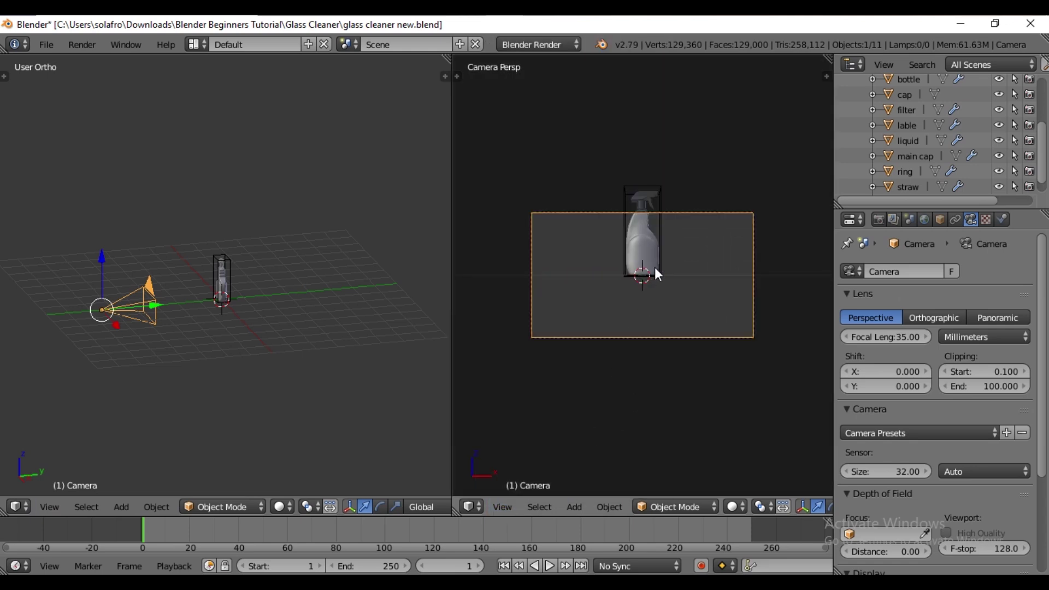
{"action": "scroll", "coordinate": [653, 273], "scroll_direction": "up", "scroll_amount": 2}
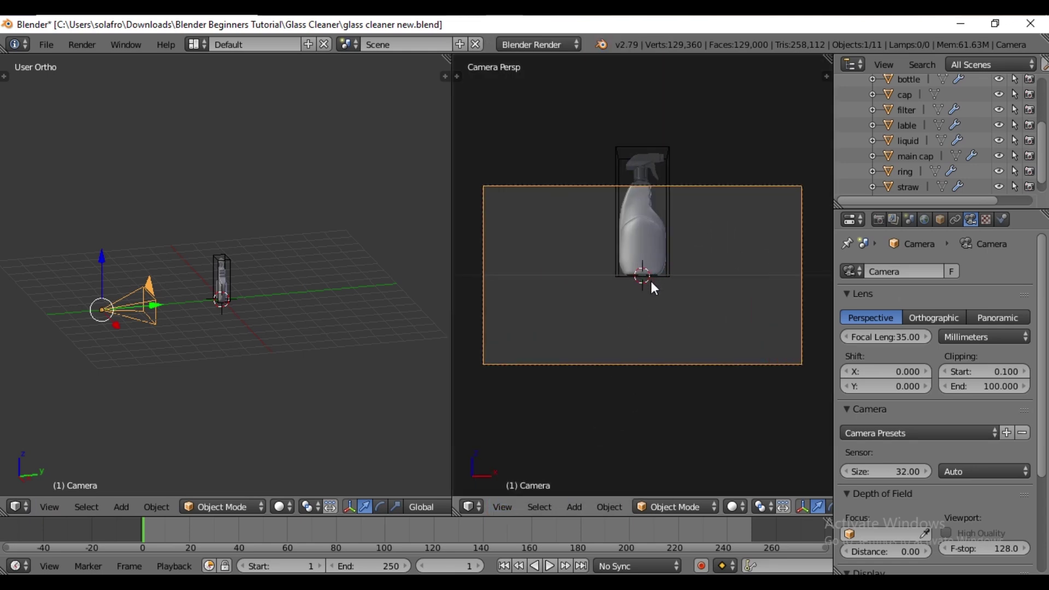
Set render Resolution X to 1080 for a square 1080 × 1080 frame.
{"action": "left_click", "coordinate": [878, 219]}
{"action": "left_click", "coordinate": [890, 392]}
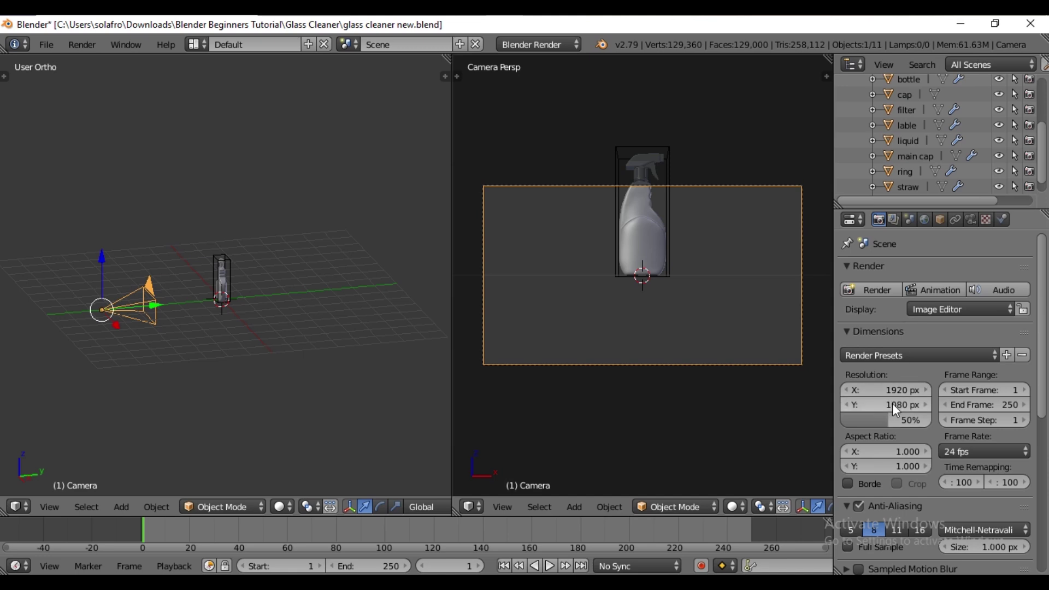
{"action": "type", "text": "1080"}
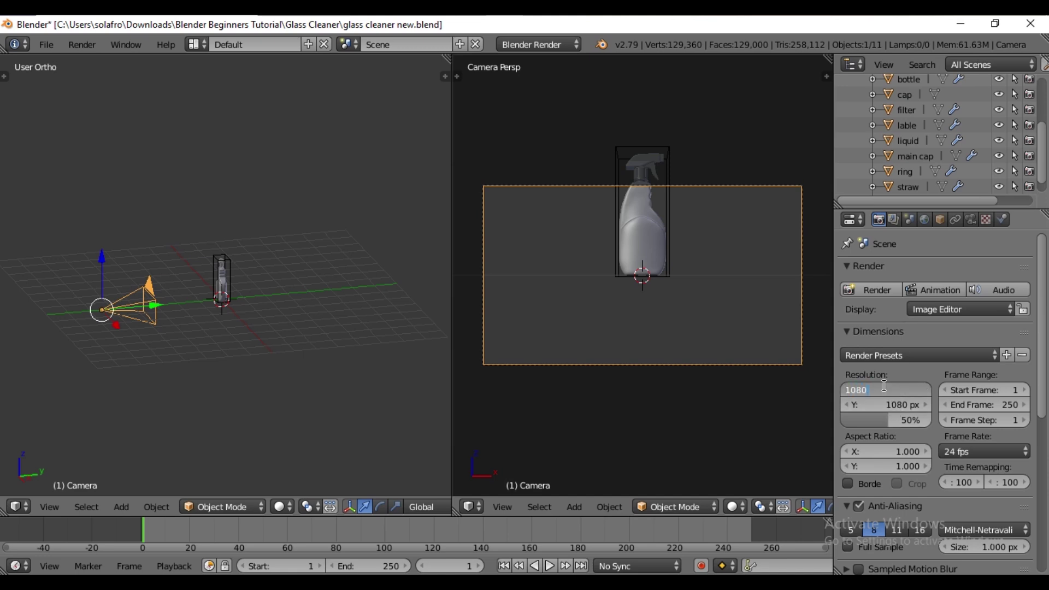
{"action": "key", "text": "Return"}
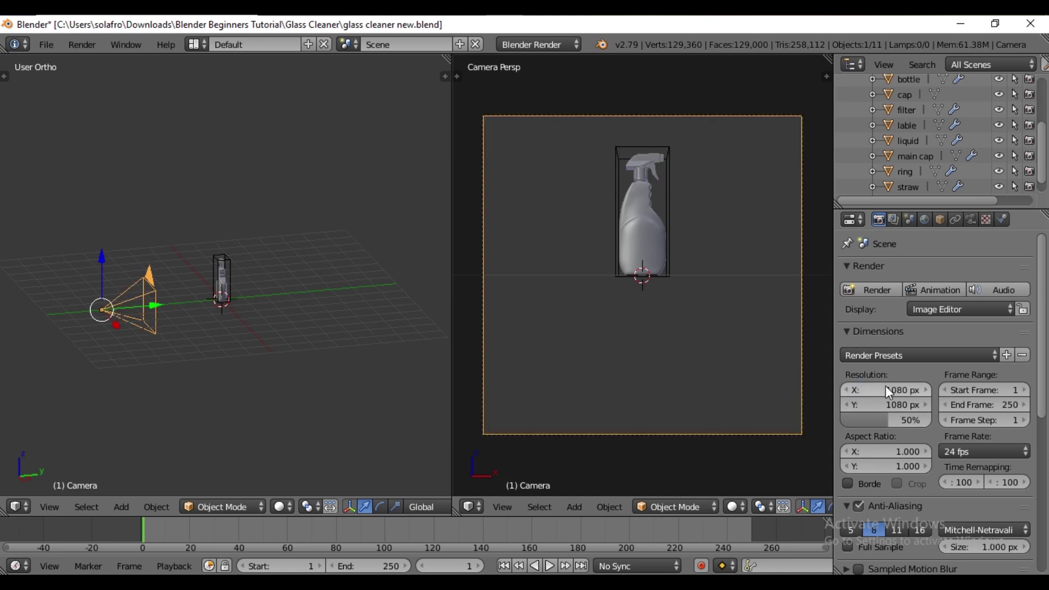
{"action": "left_click", "coordinate": [972, 224]}
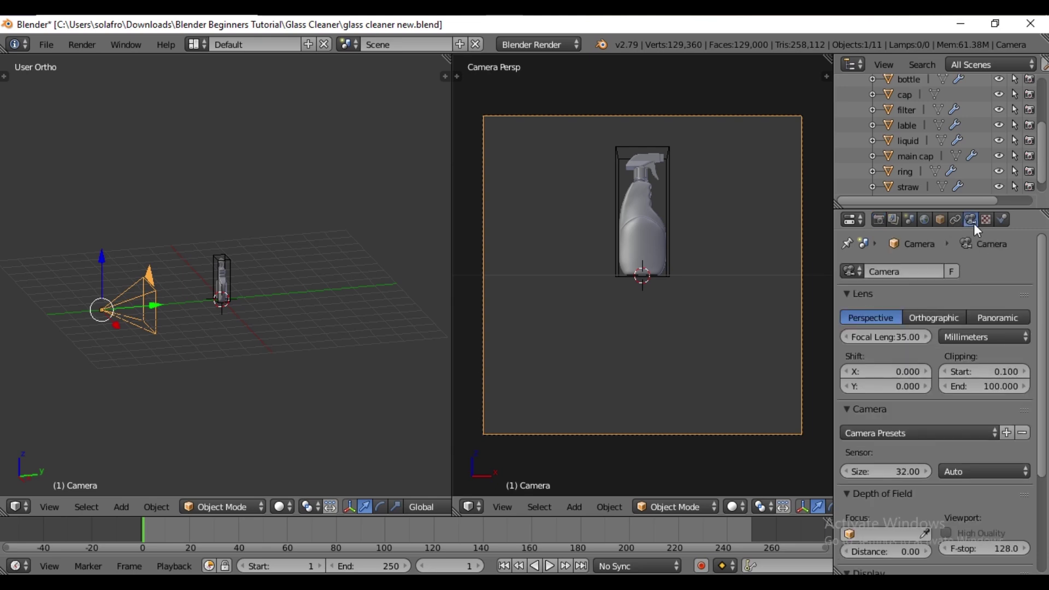
Set the camera's focal length to 110 mm.
{"action": "left_click", "coordinate": [881, 336]}
{"action": "type", "text": "11"}
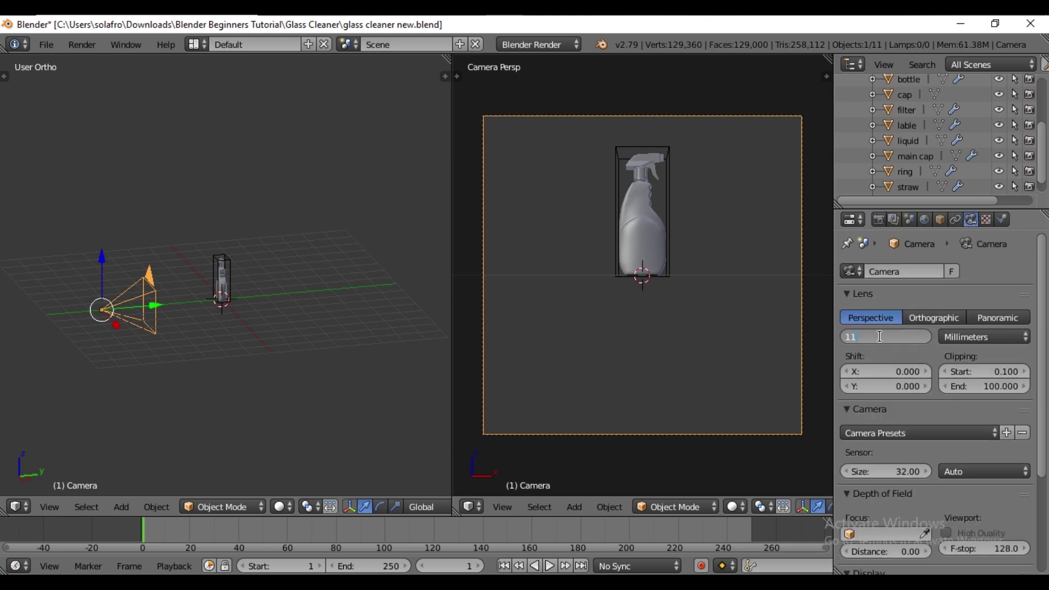
{"action": "type", "text": "0"}
{"action": "key", "text": "Return"}
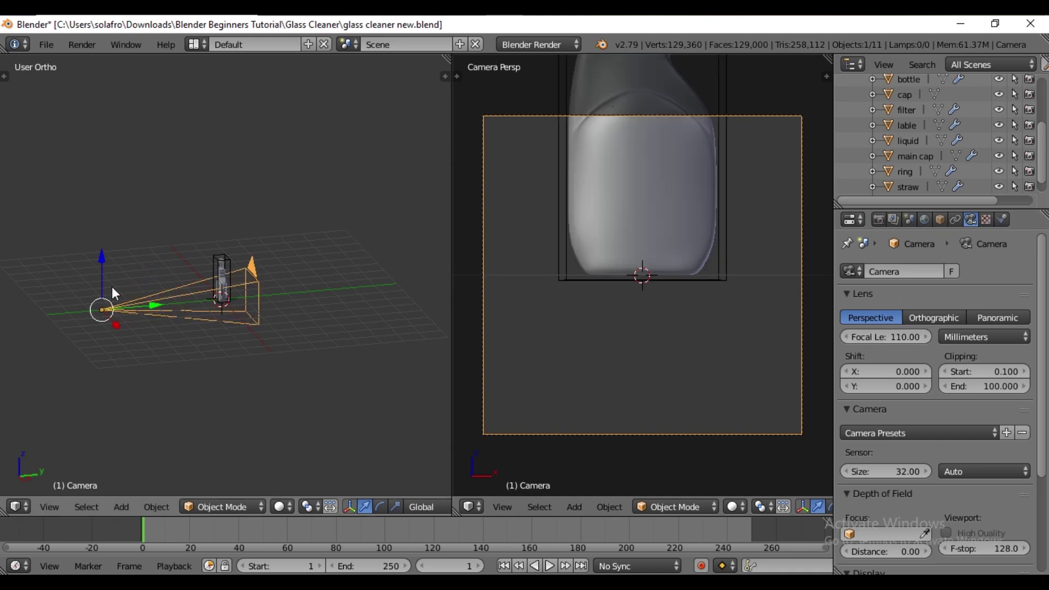
Raise the camera and pull it back until the whole bottle fits the frame.
{"action": "left_click_drag", "start_coordinate": [100, 267], "coordinate": [92, 244]}
{"action": "left_click_drag", "start_coordinate": [135, 286], "coordinate": [54, 266]}
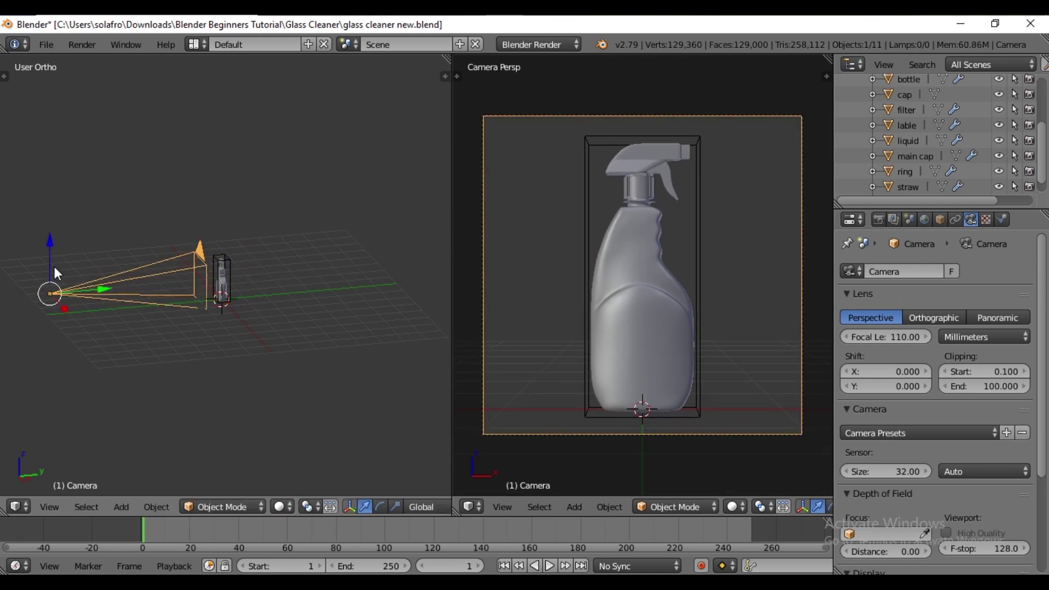
{"action": "scroll", "coordinate": [248, 349], "scroll_direction": "up", "scroll_amount": 5}
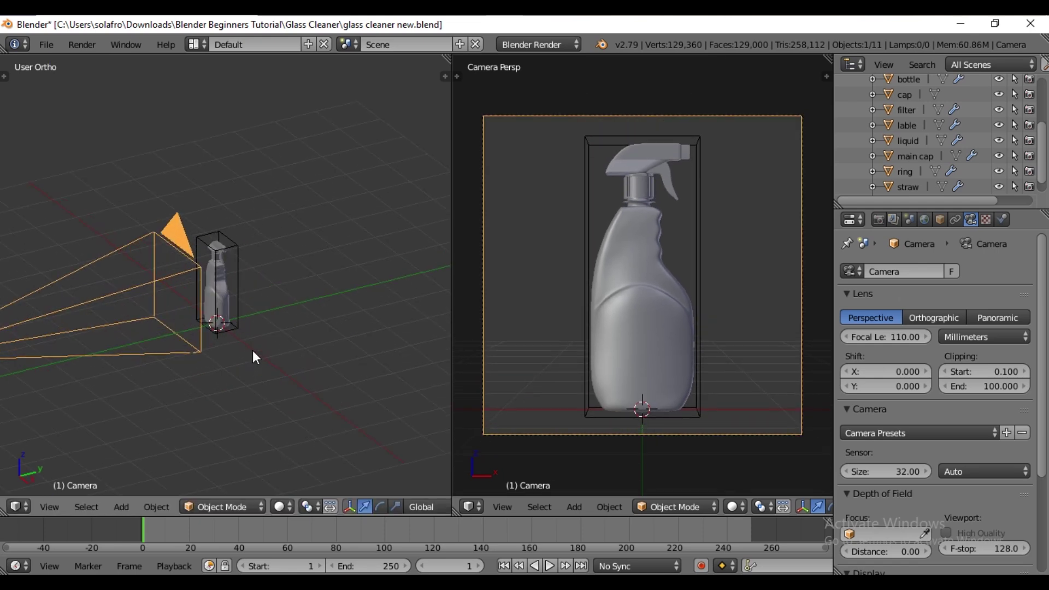
{"action": "key", "text": "shift+a"}
Add a plane under the bottle and view it from the top.
{"action": "mouse_move", "coordinate": [217, 189]}
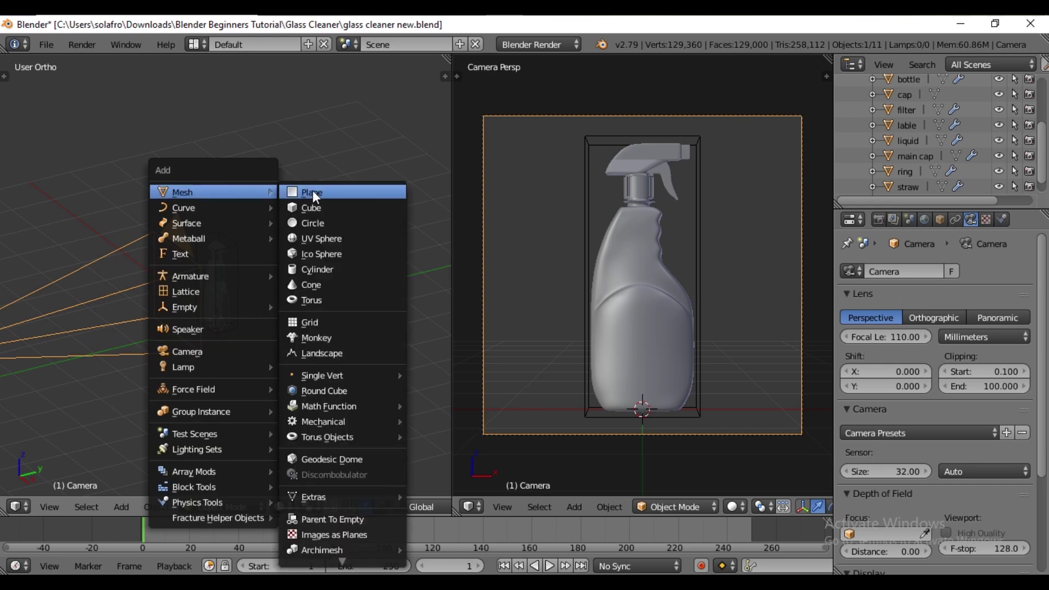
{"action": "left_click", "coordinate": [315, 195]}
{"action": "middle_click_drag", "start_coordinate": [249, 355], "coordinate": [277, 393]}
{"action": "scroll", "coordinate": [274, 377], "scroll_direction": "down", "scroll_amount": 3}
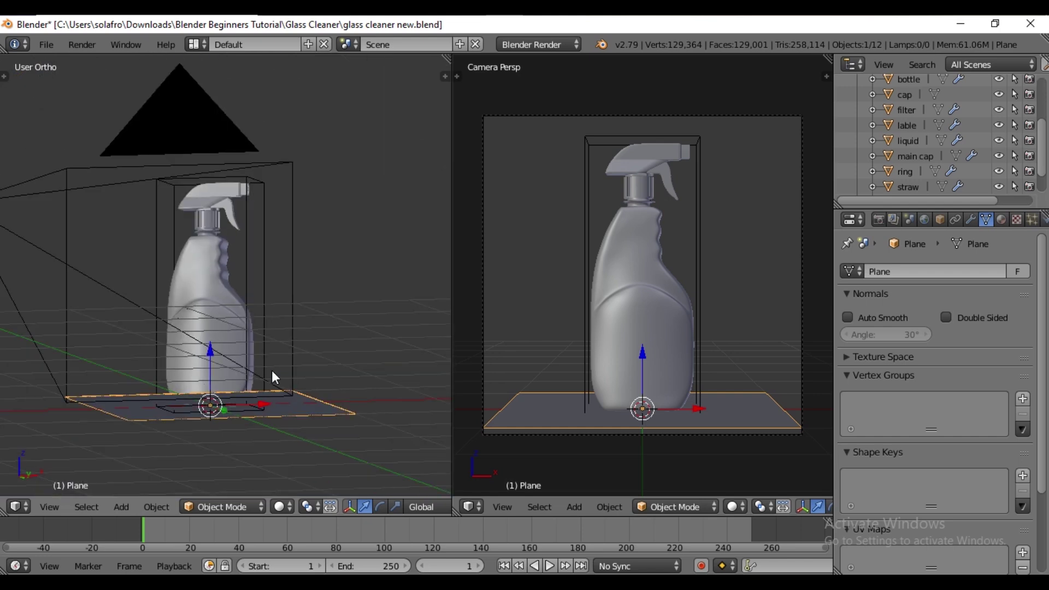
{"action": "key", "text": "KP_1"}
{"action": "key", "text": "KP_7"}
{"action": "scroll", "coordinate": [267, 365], "scroll_direction": "down", "scroll_amount": 2}
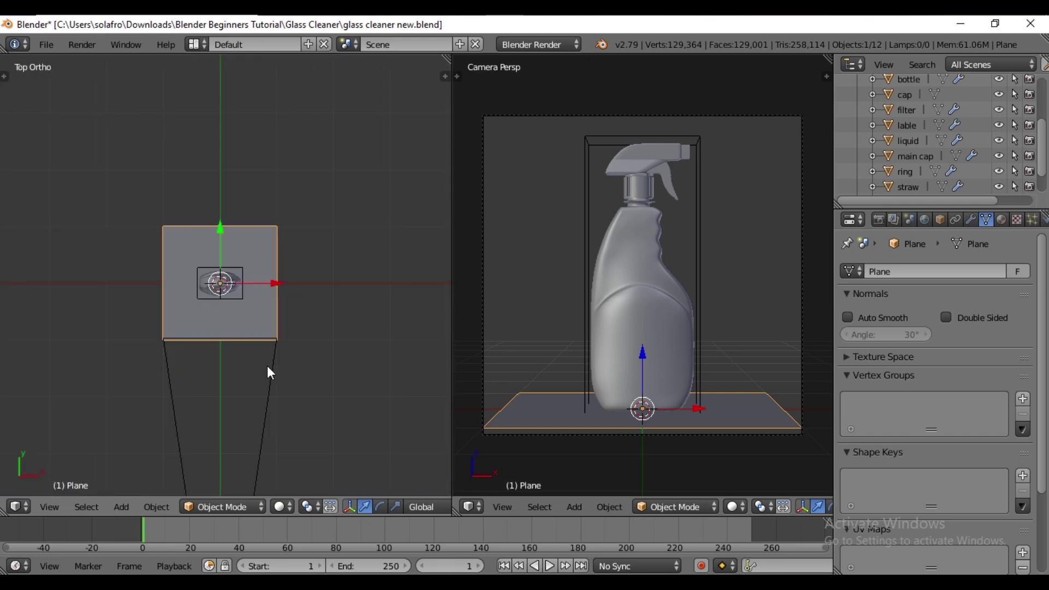
In Edit Mode, enlarge the plane and widen it along X.
{"action": "key", "text": "Tab"}
{"action": "key", "text": "s"}
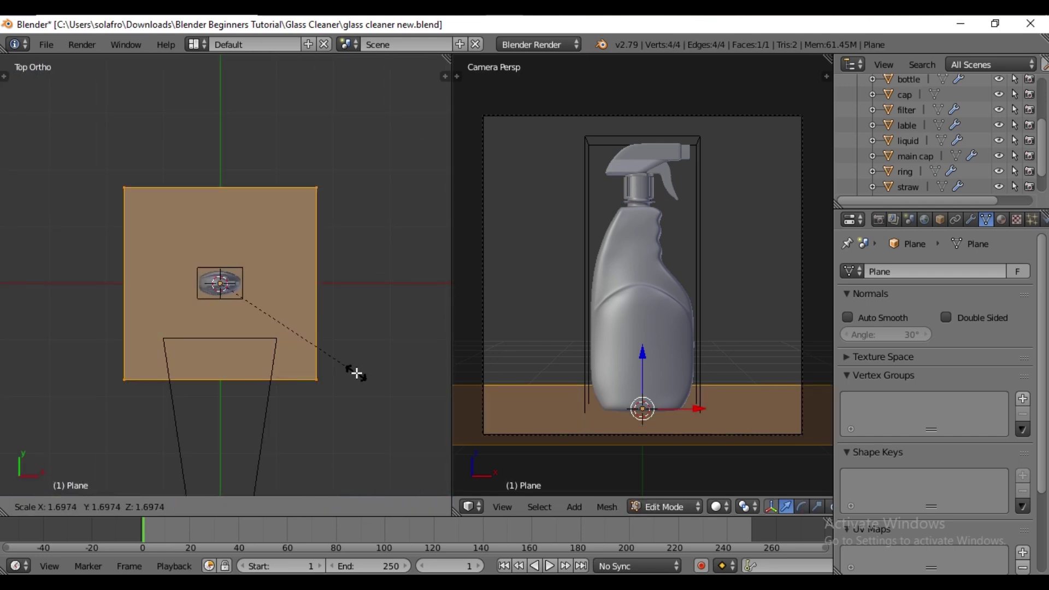
{"action": "left_click", "coordinate": [318, 380]}
{"action": "key", "text": "s"}
{"action": "key", "text": "x"}
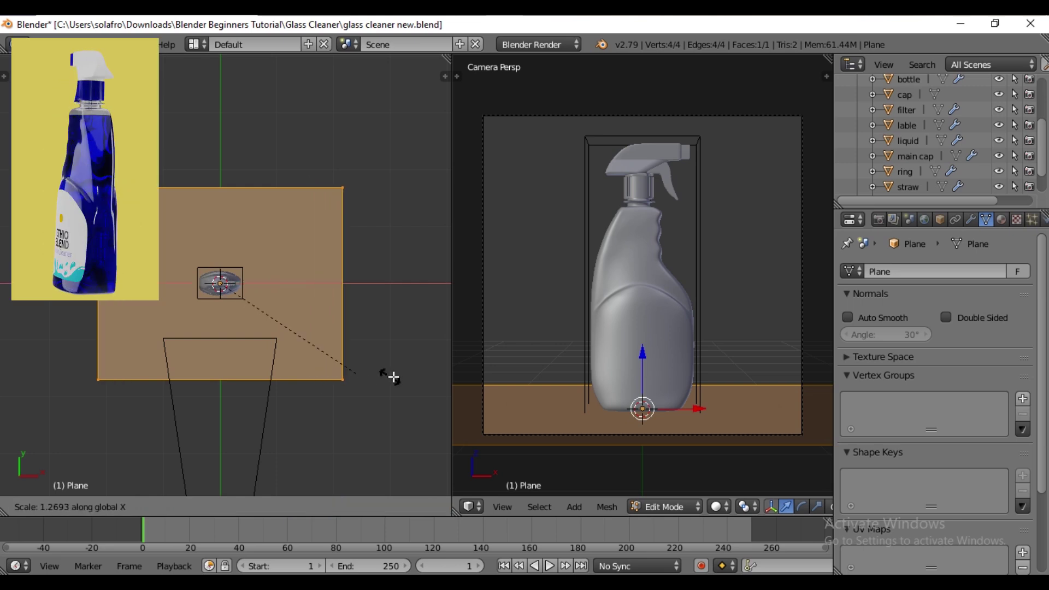
{"action": "left_click", "coordinate": [338, 256]}
Extrude the plane's back edge straight up along Z into a wall.
{"action": "middle_click_drag", "start_coordinate": [318, 185], "coordinate": [181, 257]}
{"action": "right_click", "coordinate": [164, 230]}
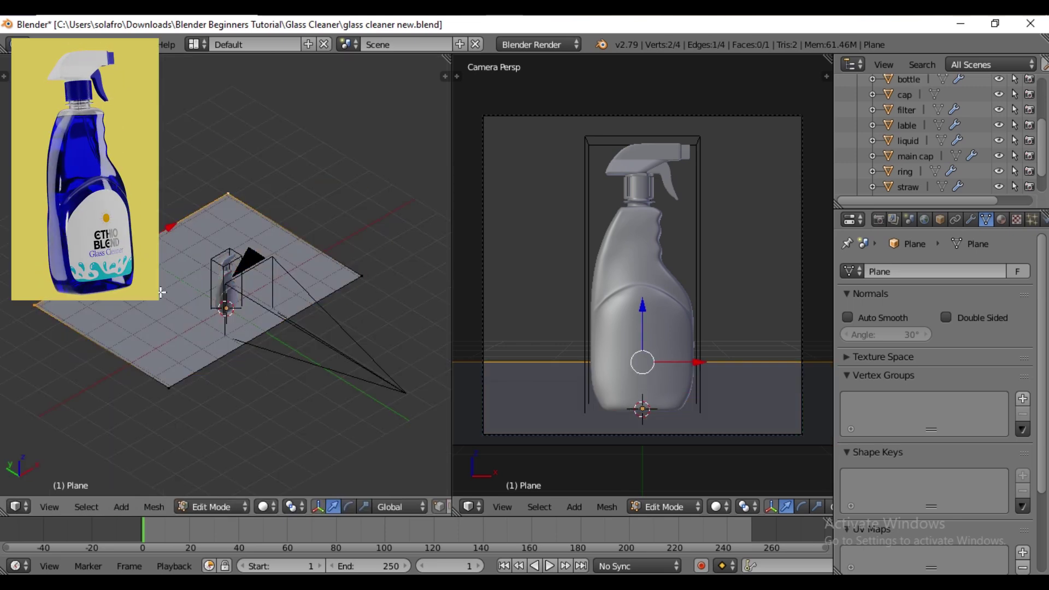
{"action": "key", "text": "e"}
{"action": "key", "text": "z"}
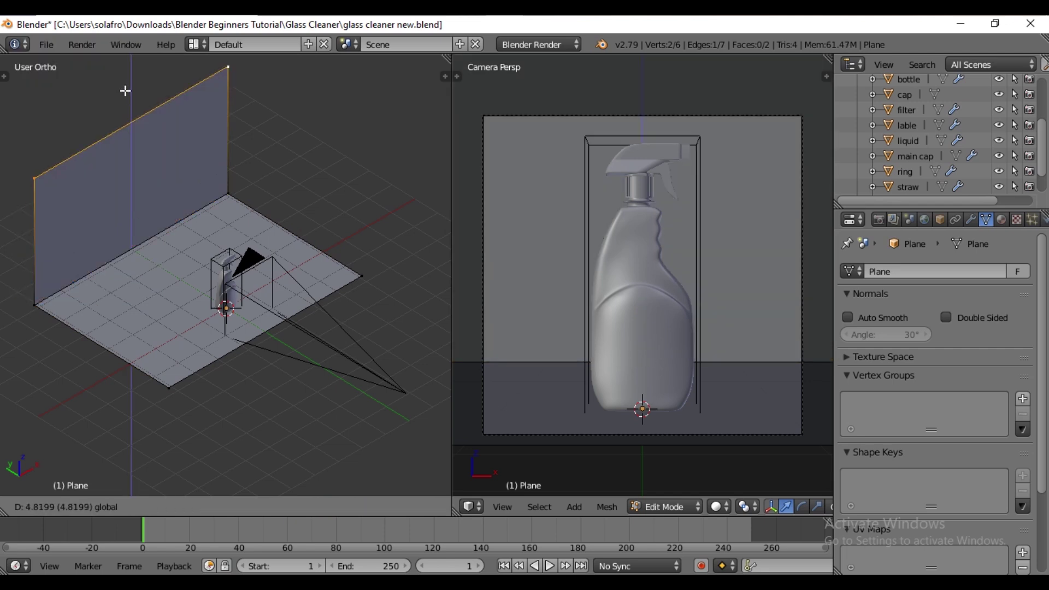
{"action": "left_click", "coordinate": [132, 114]}
Bevel the wall-floor edge into a rounded curve and exit Edit Mode.
{"action": "right_click", "coordinate": [138, 241]}
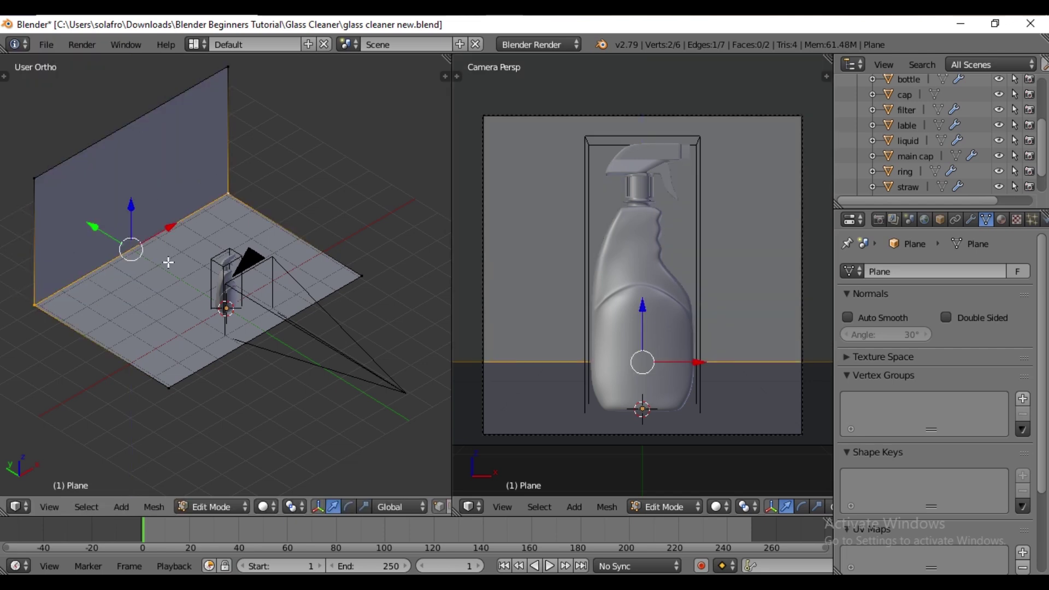
{"action": "key", "text": "ctrl+b"}
{"action": "scroll", "coordinate": [192, 287], "scroll_direction": "up", "scroll_amount": 2}
{"action": "scroll", "coordinate": [192, 289], "scroll_direction": "up", "scroll_amount": 6}
{"action": "left_click", "coordinate": [192, 288]}
{"action": "key", "text": "a"}
{"action": "key", "text": "Tab"}
Give the backdrop smooth shading and show the World settings.
{"action": "middle_click_drag", "start_coordinate": [191, 288], "coordinate": [198, 264]}
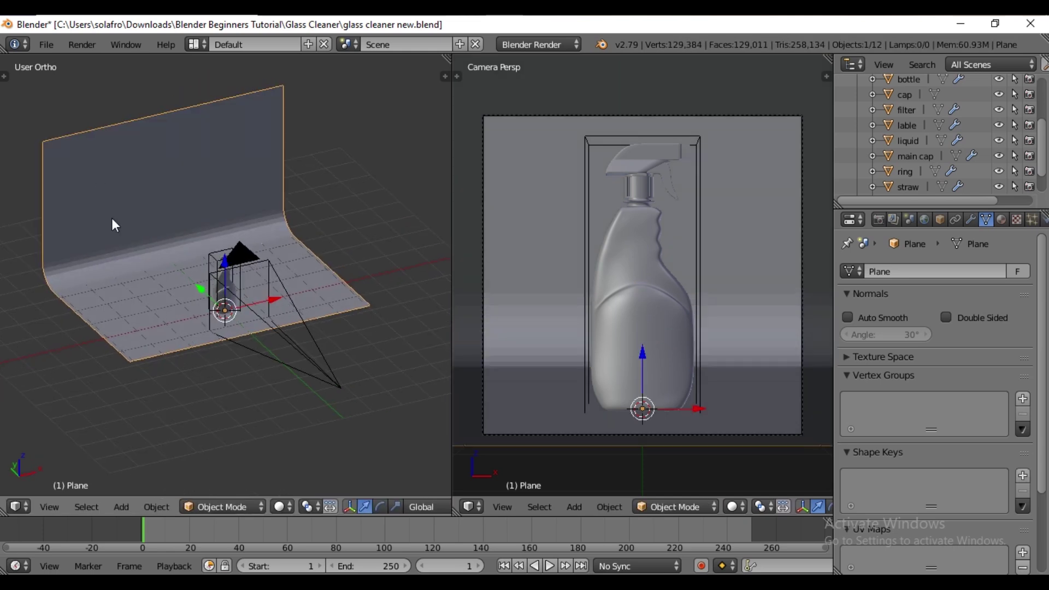
{"action": "key", "text": "t"}
{"action": "left_click", "coordinate": [49, 283]}
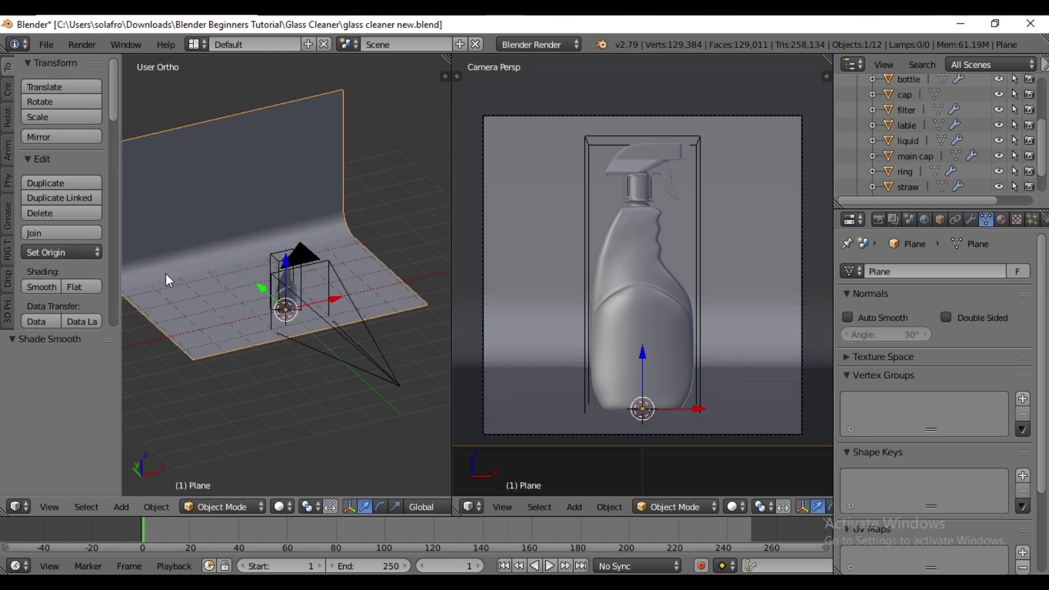
{"action": "key", "text": "t"}
{"action": "middle_click_drag", "start_coordinate": [175, 255], "coordinate": [188, 257]}
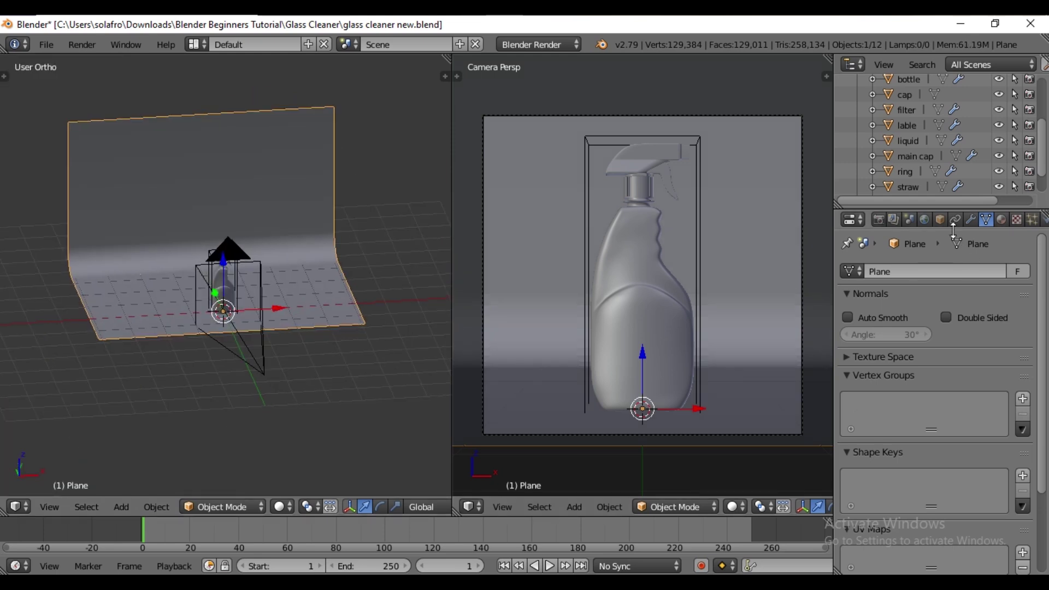
{"action": "left_click", "coordinate": [924, 220]}
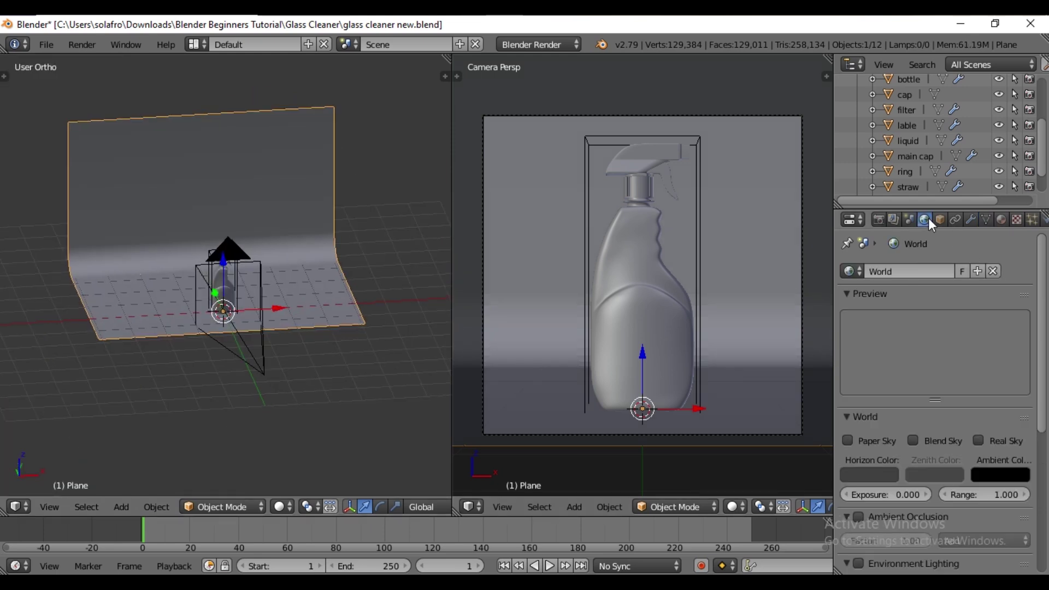
{"action": "left_click", "coordinate": [549, 47]}
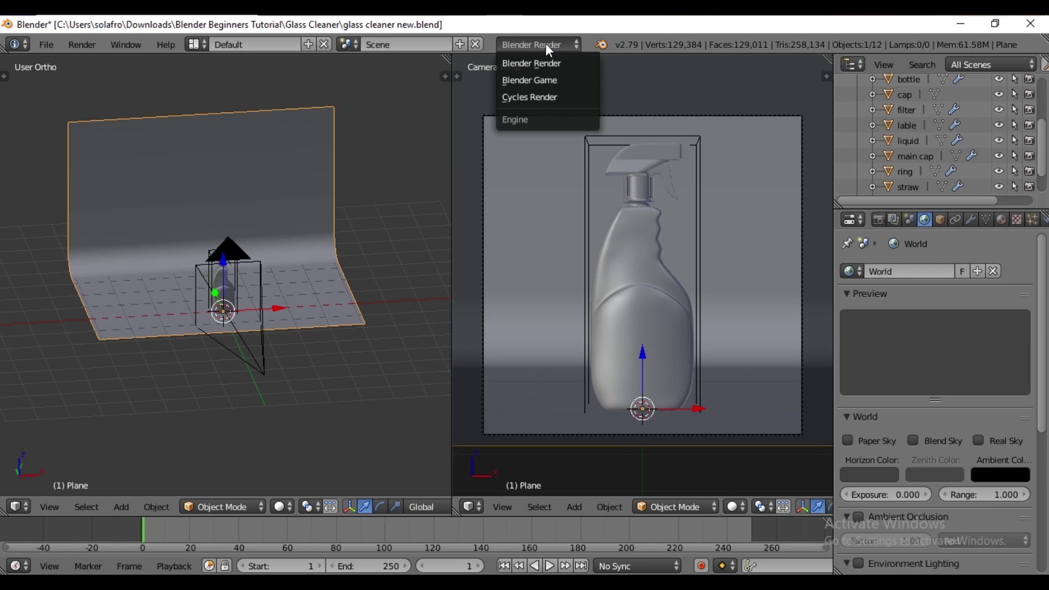
Switch to Cycles, enable world nodes, and use Rendered shading in the camera view.
{"action": "left_click", "coordinate": [552, 101]}
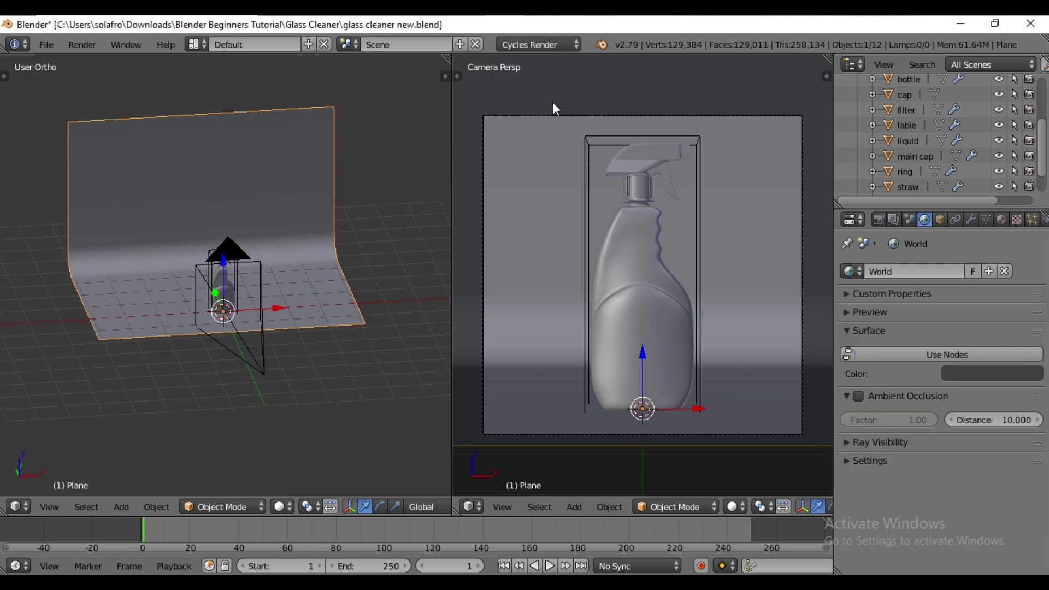
{"action": "left_click", "coordinate": [988, 358]}
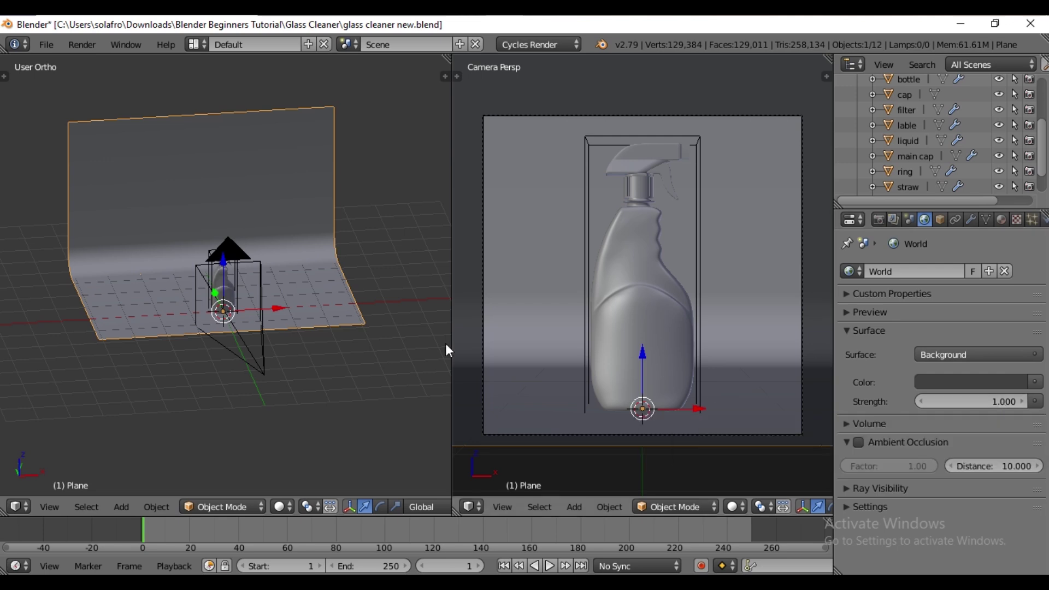
{"action": "left_click", "coordinate": [733, 506]}
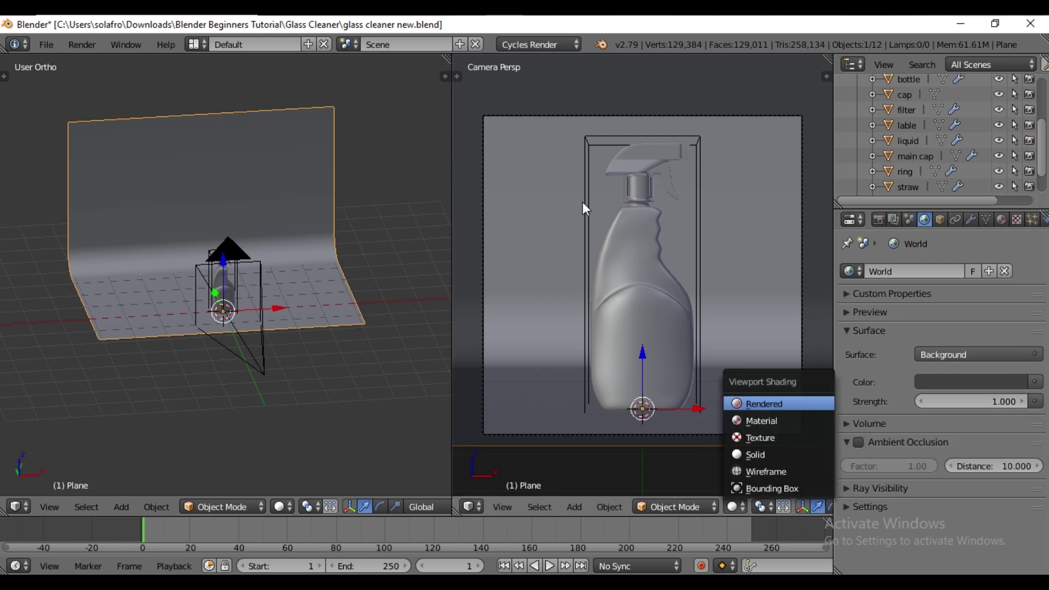
{"action": "key", "text": "Return"}
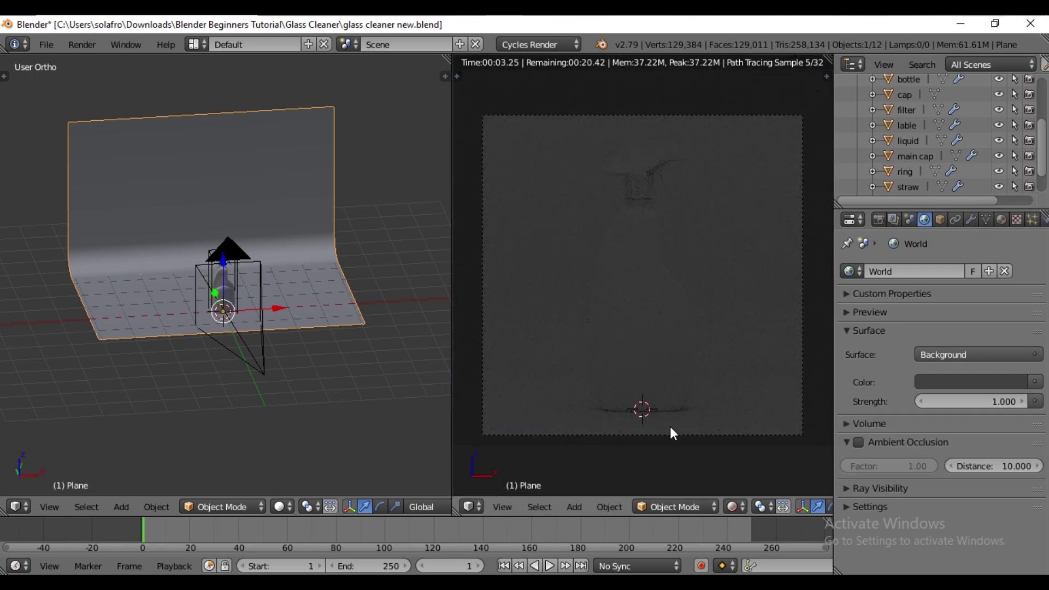
Set the World background strength to 0.
{"action": "left_click", "coordinate": [747, 479]}
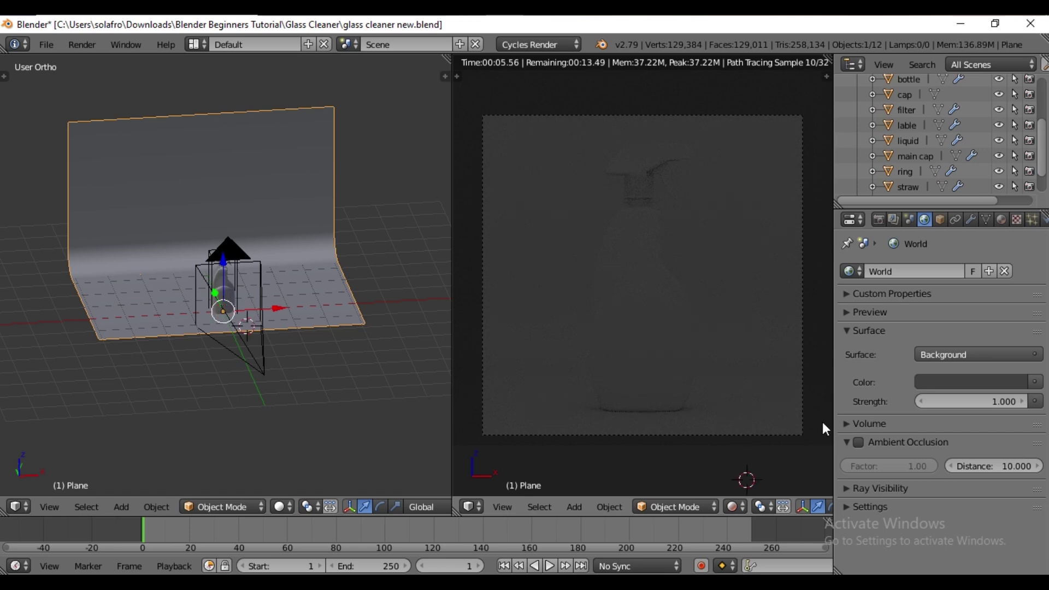
{"action": "left_click_drag", "start_coordinate": [977, 402], "coordinate": [928, 401]}
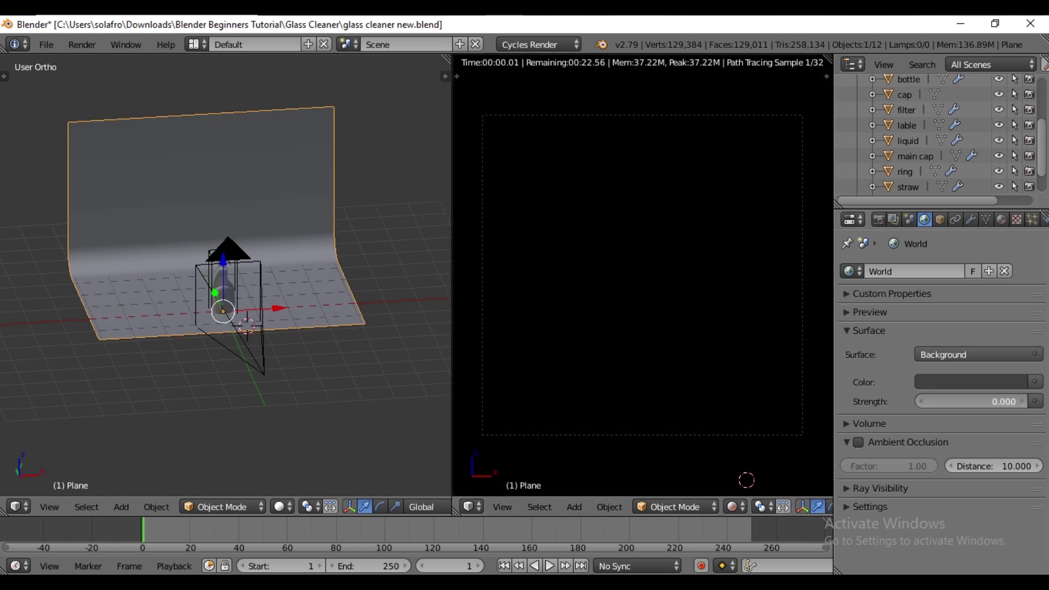
{"action": "scroll", "coordinate": [306, 305], "scroll_direction": "up", "scroll_amount": 3}
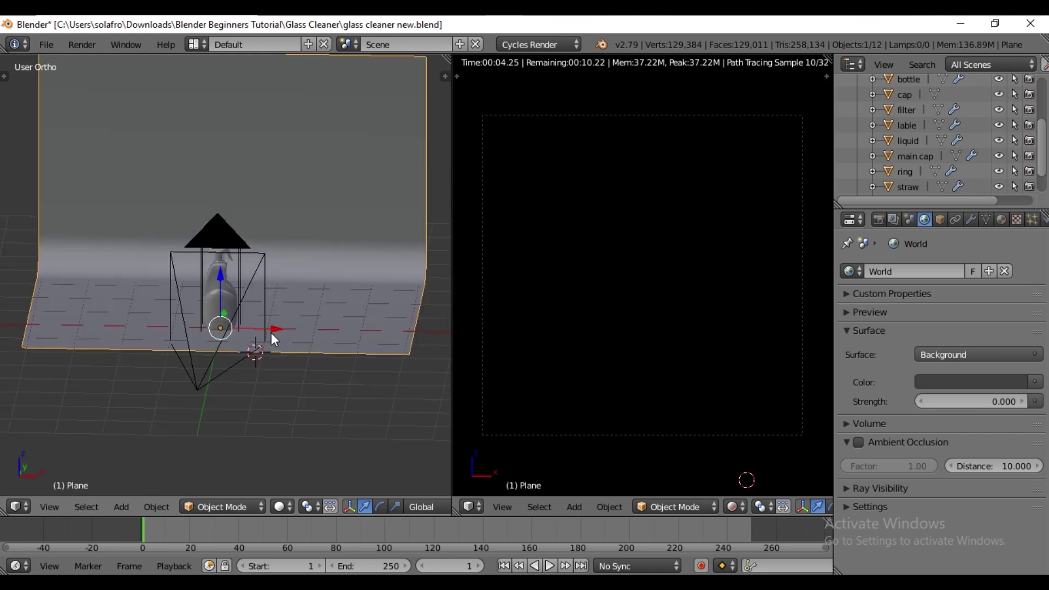
From the front view, snap the 3D cursor back to the world origin.
{"action": "middle_click_drag", "start_coordinate": [293, 325], "coordinate": [281, 373], "text": "shift"}
{"action": "scroll", "coordinate": [281, 374], "scroll_direction": "up", "scroll_amount": 2}
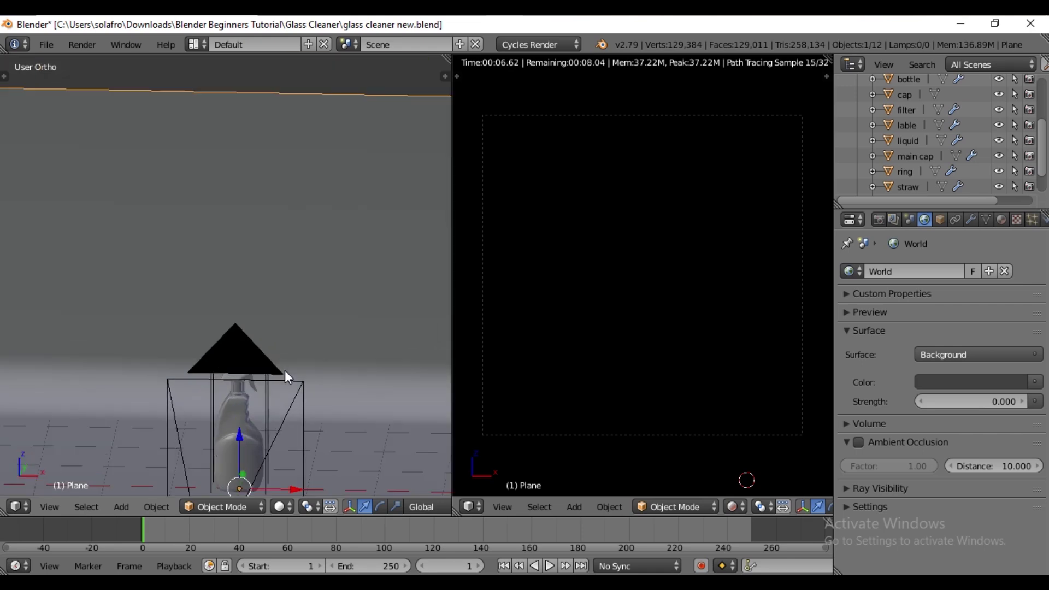
{"action": "key", "text": "KP_1"}
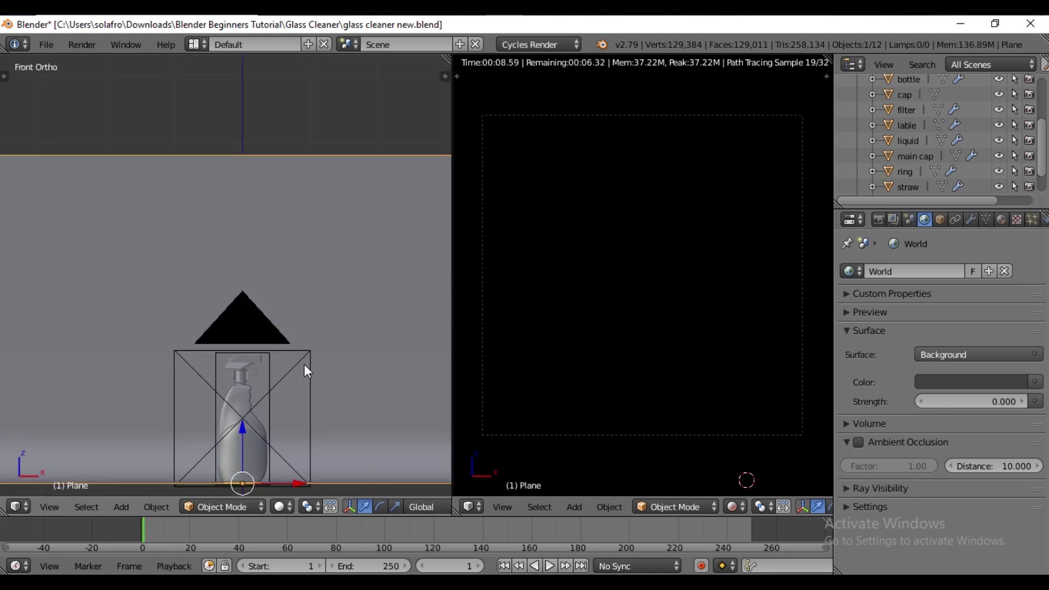
{"action": "key", "text": "shift+s"}
{"action": "left_click", "coordinate": [303, 364]}
{"action": "key", "text": "shift+a"}
Add an Area lamp and raise it above the bottle.
{"action": "mouse_move", "coordinate": [258, 404]}
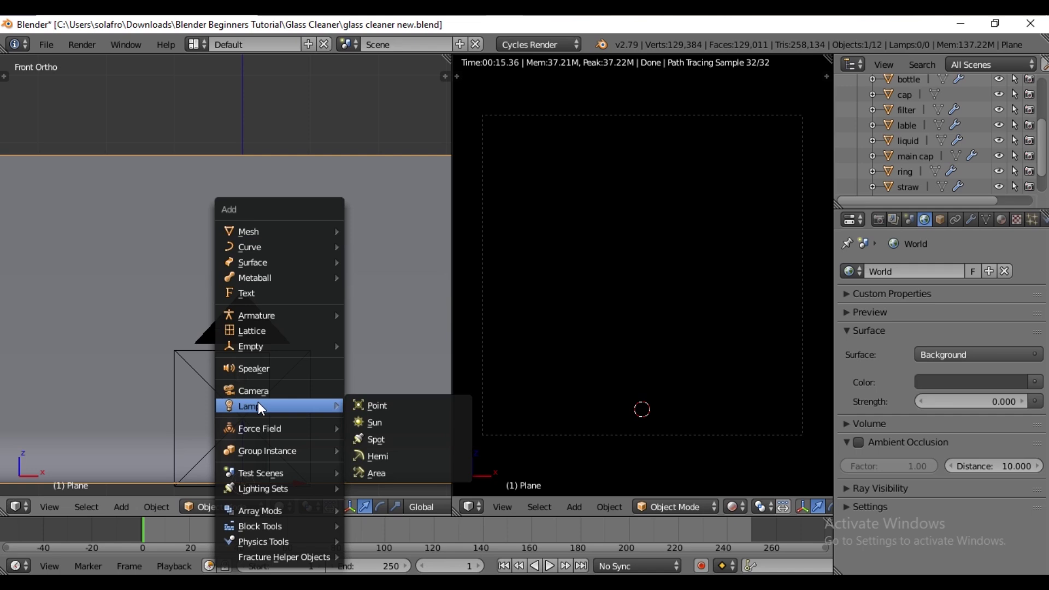
{"action": "left_click", "coordinate": [402, 473]}
{"action": "left_click_drag", "start_coordinate": [241, 434], "coordinate": [236, 193]}
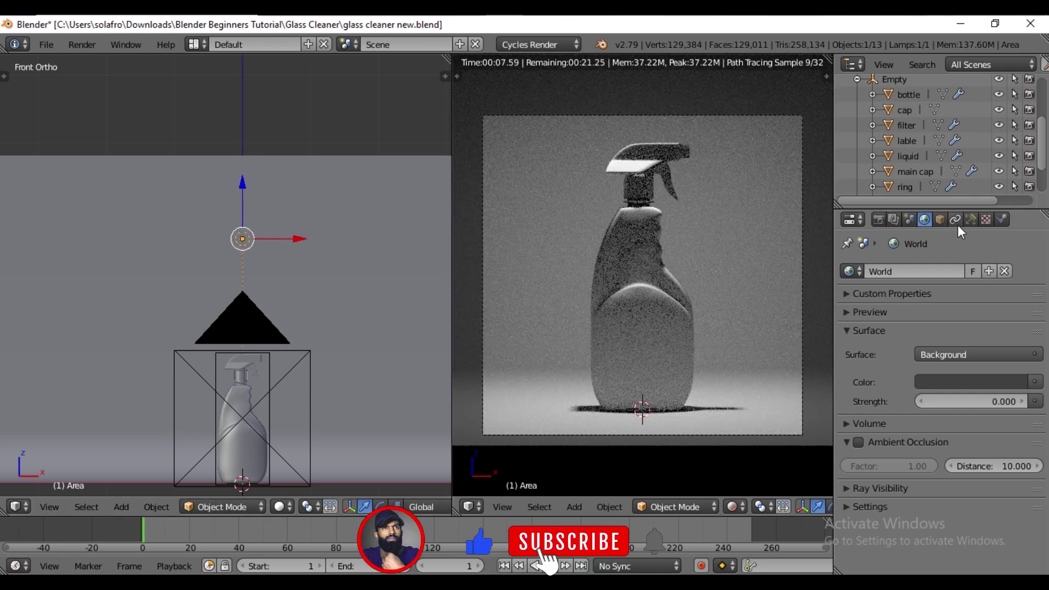
Set the Area lamp's Size to 2 and Strength to 300.
{"action": "left_click", "coordinate": [970, 219]}
{"action": "left_click", "coordinate": [883, 389]}
{"action": "type", "text": "2"}
{"action": "key", "text": "Return"}
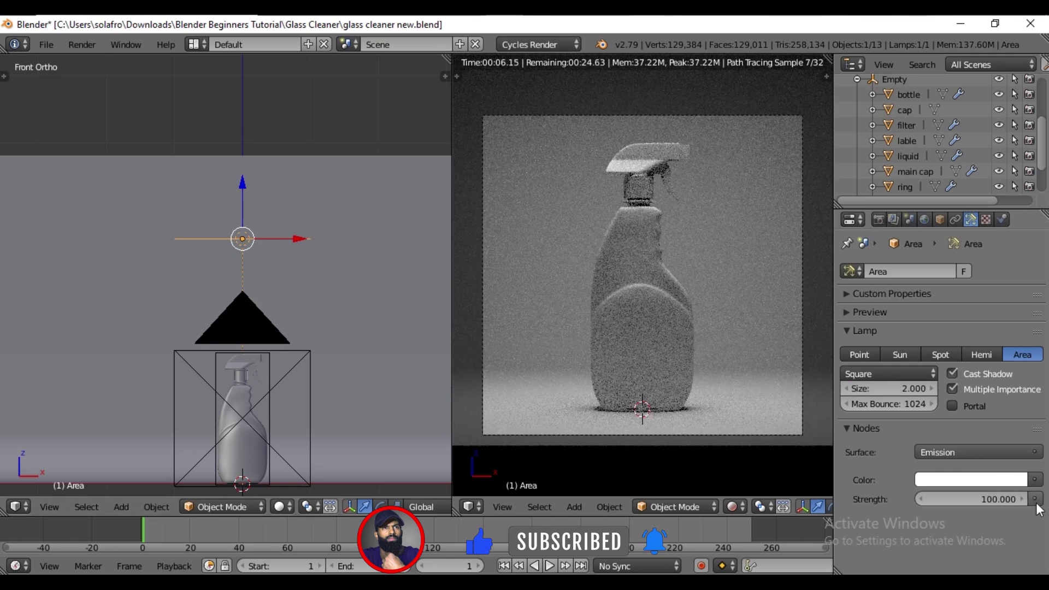
{"action": "left_click", "coordinate": [982, 501]}
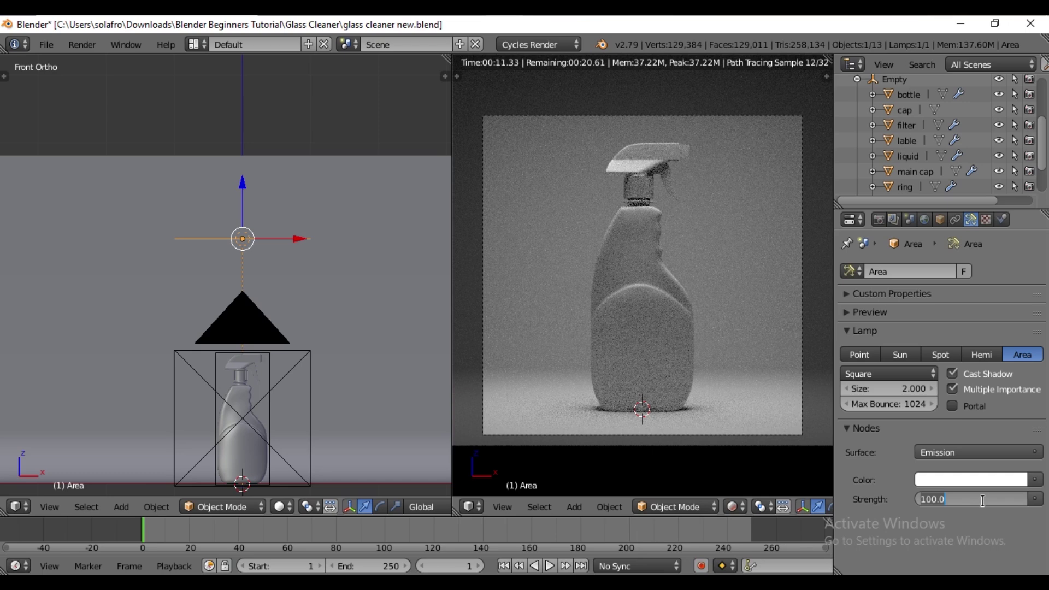
{"action": "type", "text": "300"}
{"action": "key", "text": "Return"}
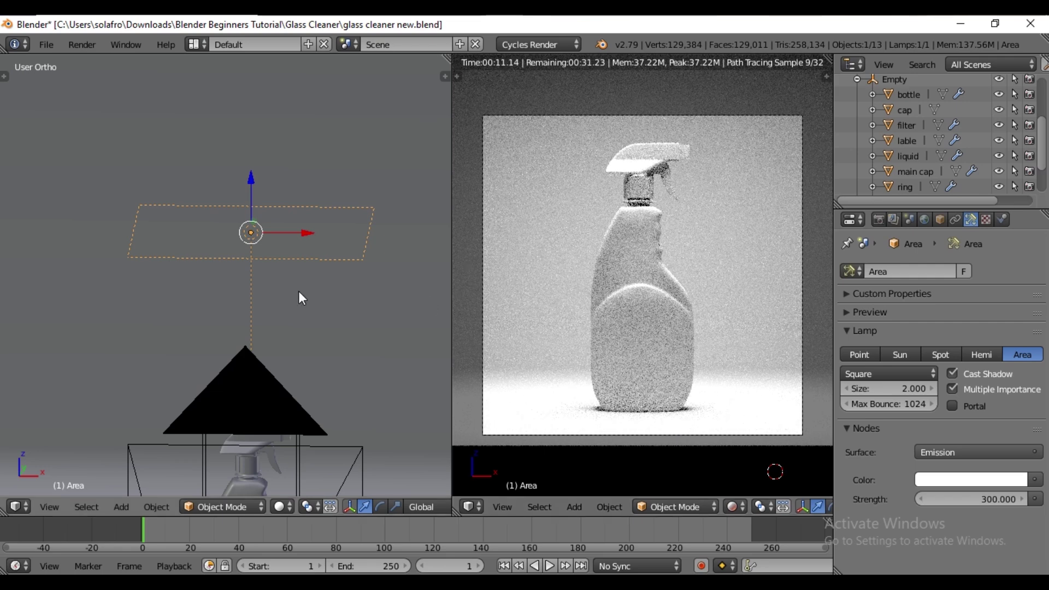
Scale the lamp up and raise it higher above the bottle.
{"action": "scroll", "coordinate": [295, 331], "scroll_direction": "down", "scroll_amount": 4}
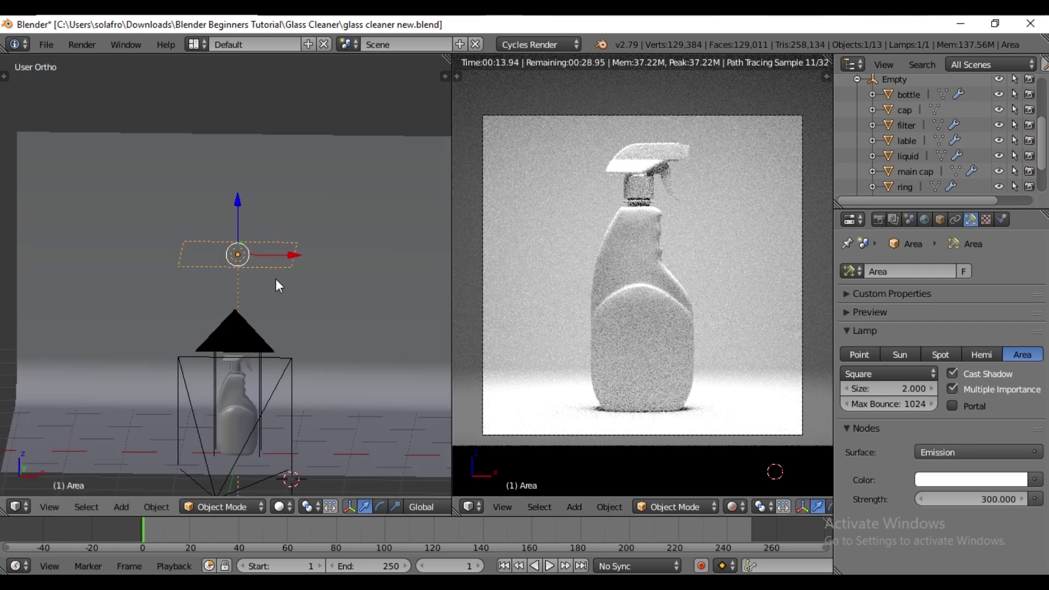
{"action": "key", "text": "s"}
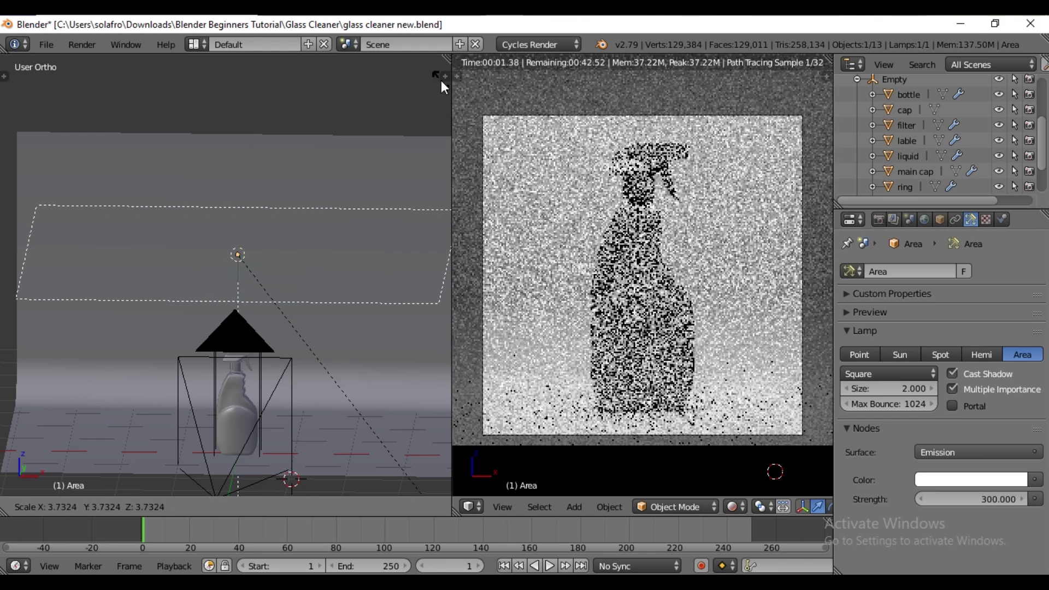
{"action": "left_click", "coordinate": [444, 58]}
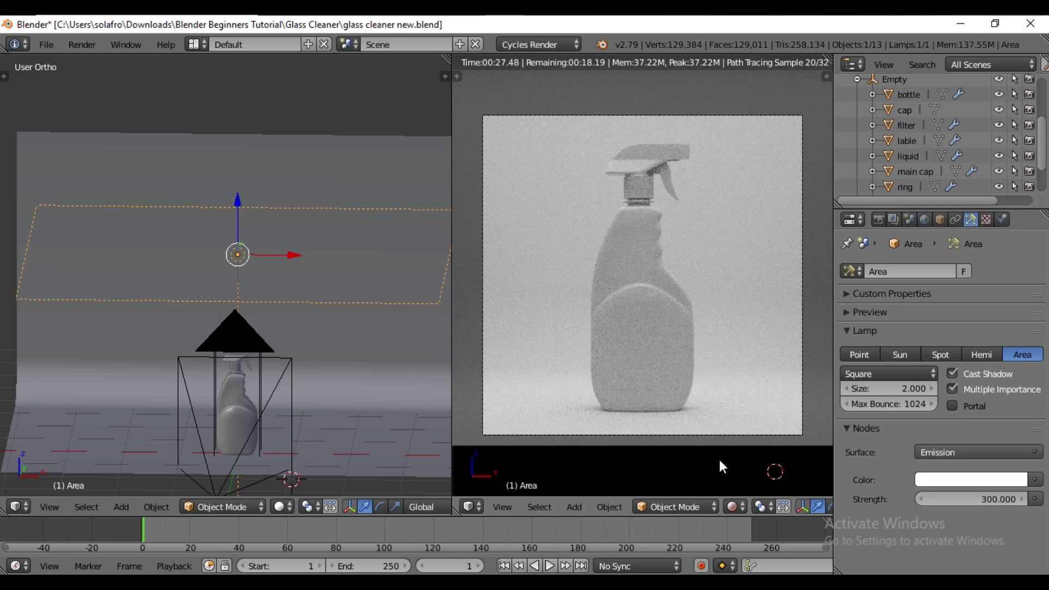
{"action": "key", "text": "KP_1"}
{"action": "scroll", "coordinate": [271, 397], "scroll_direction": "down", "scroll_amount": 1}
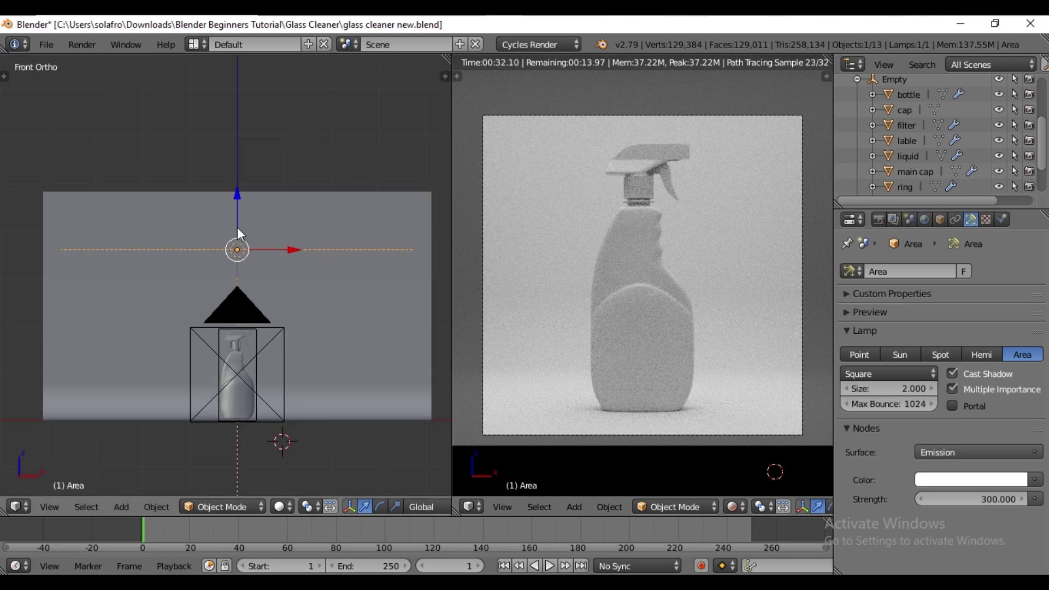
{"action": "left_click_drag", "start_coordinate": [237, 182], "coordinate": [235, 169]}
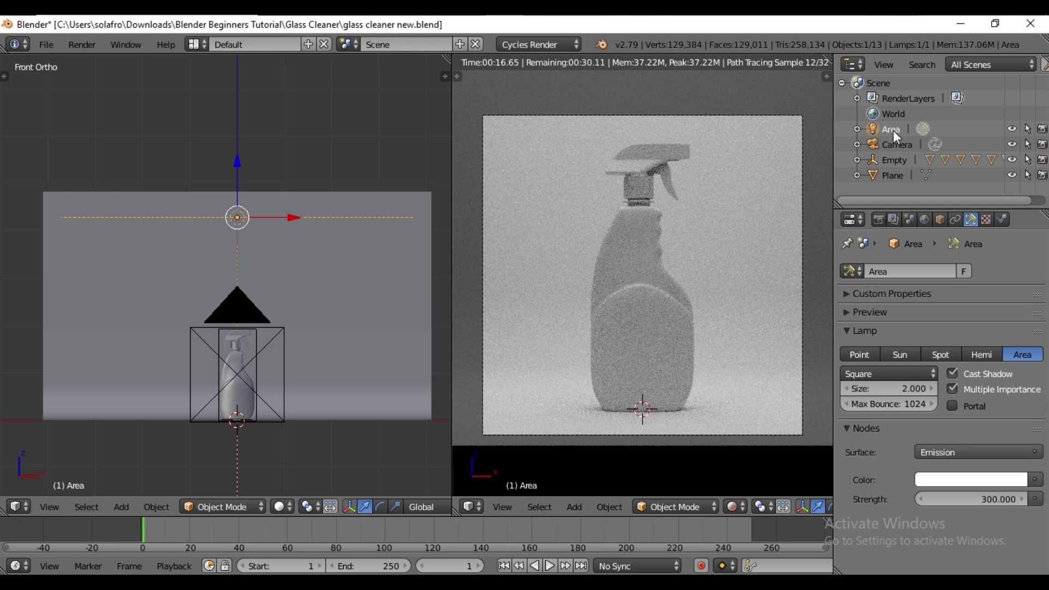
Hide the first Area lamp in the outliner.
{"action": "left_click", "coordinate": [899, 175]}
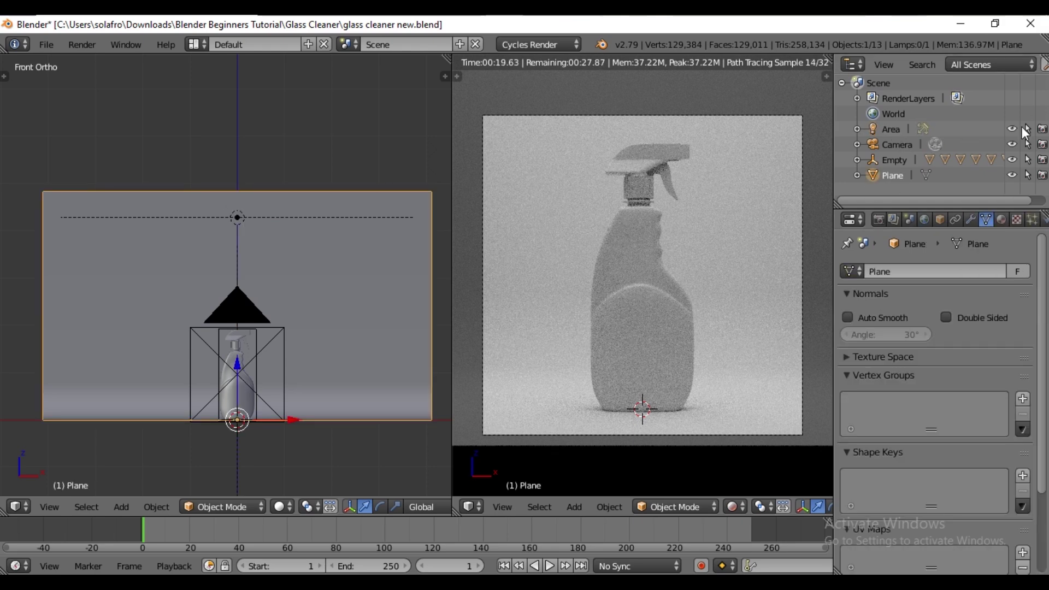
{"action": "left_click", "coordinate": [893, 129]}
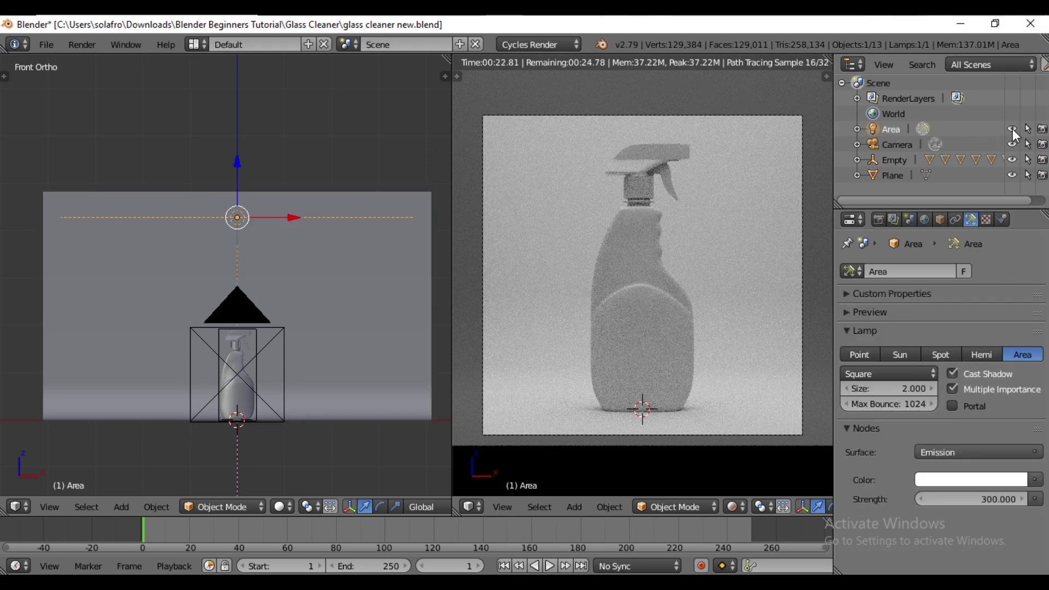
{"action": "left_click", "coordinate": [1012, 129]}
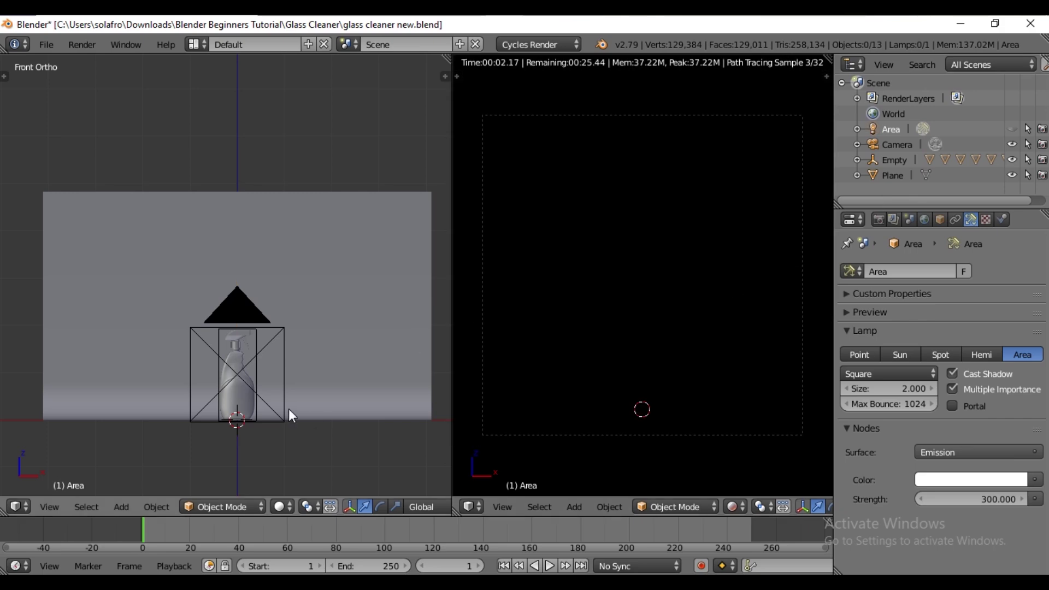
Add a second area lamp, tilt it 9° on Y, and place it up-right of the bottle.
{"action": "key", "text": "shift+a"}
{"action": "mouse_move", "coordinate": [290, 407]}
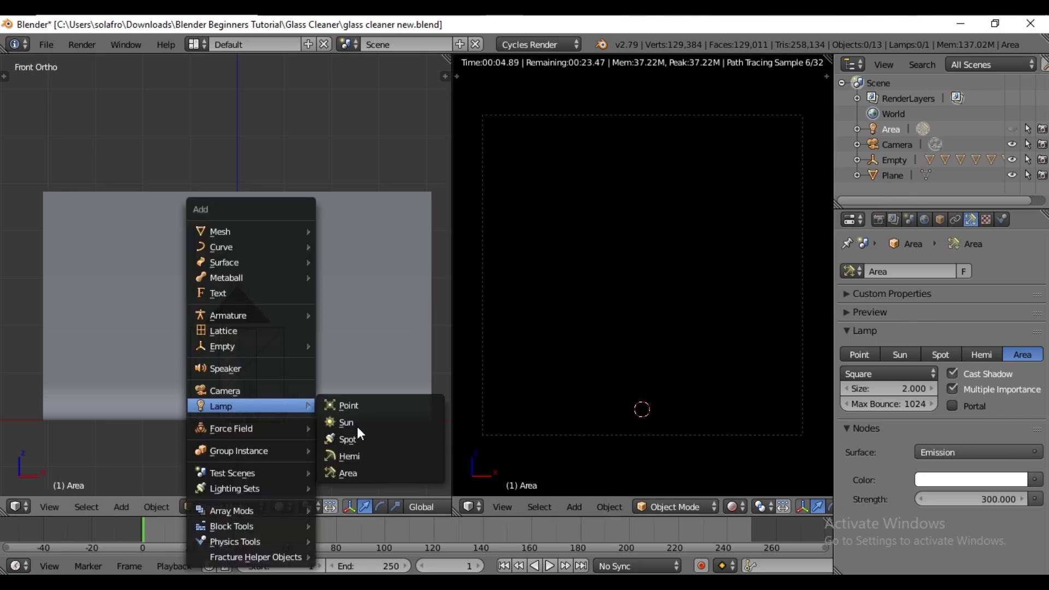
{"action": "left_click", "coordinate": [347, 473]}
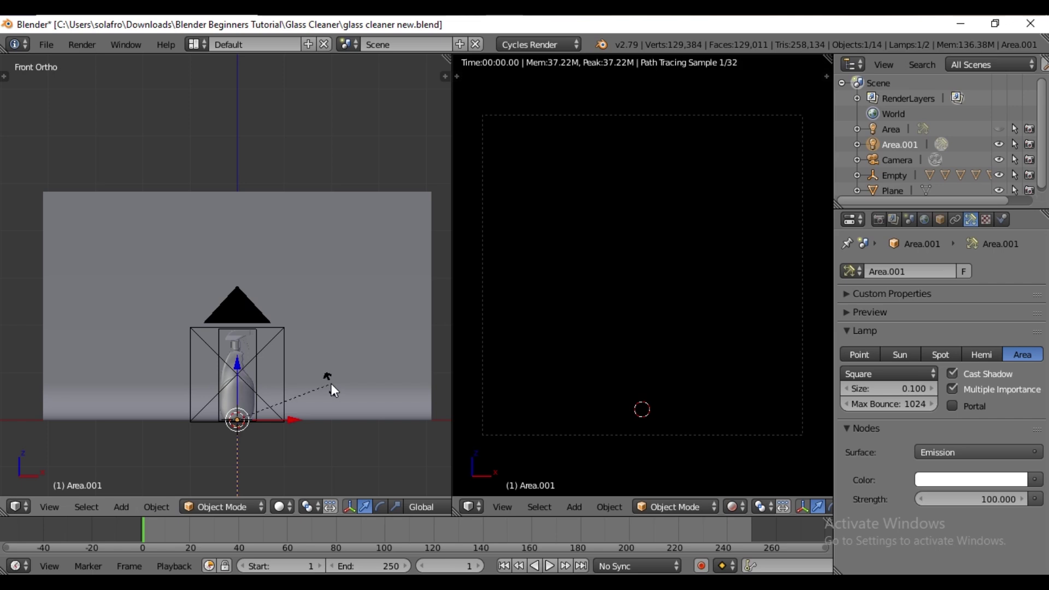
{"action": "type", "text": "ry9"}
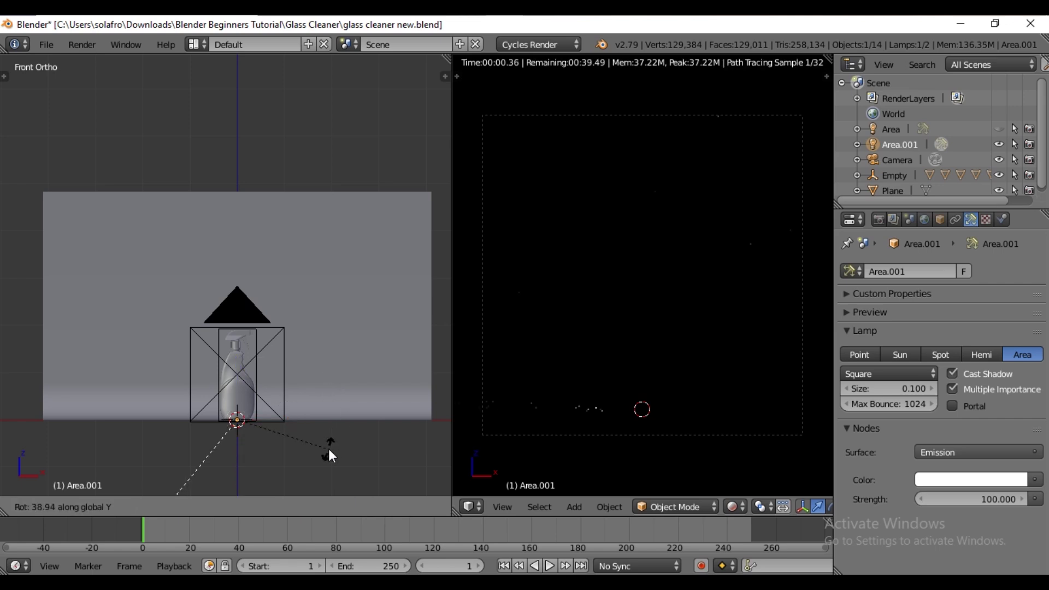
{"action": "key", "text": "Return"}
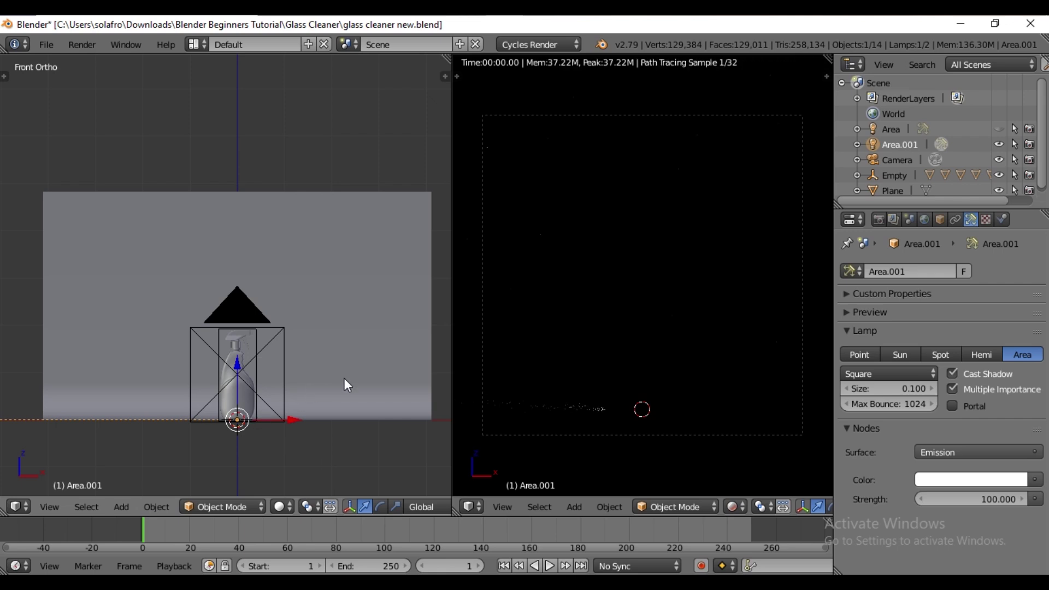
{"action": "key", "text": "g"}
{"action": "left_click", "coordinate": [395, 361]}
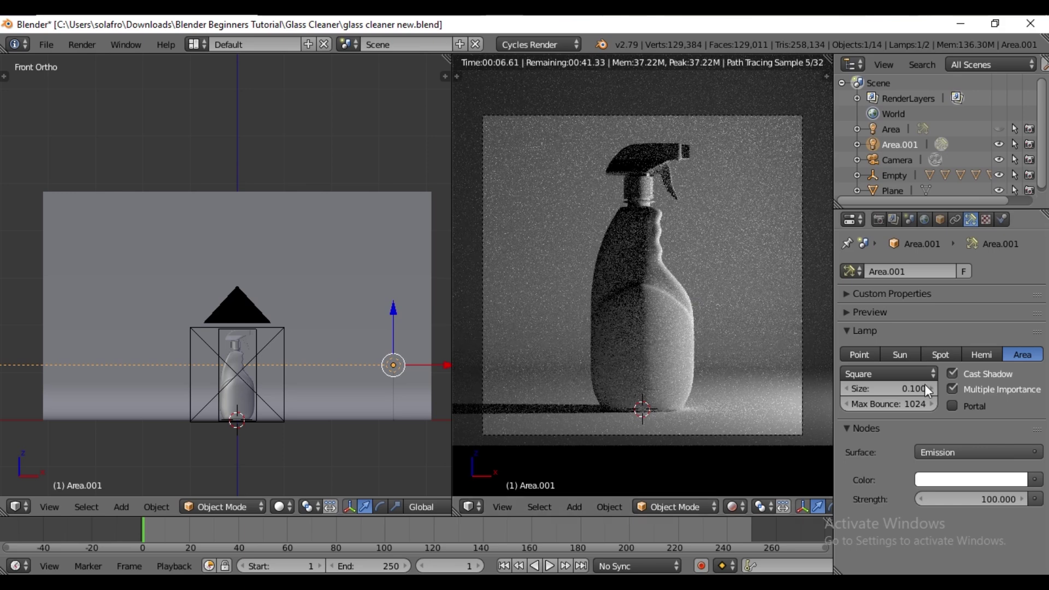
{"action": "left_click", "coordinate": [886, 374]}
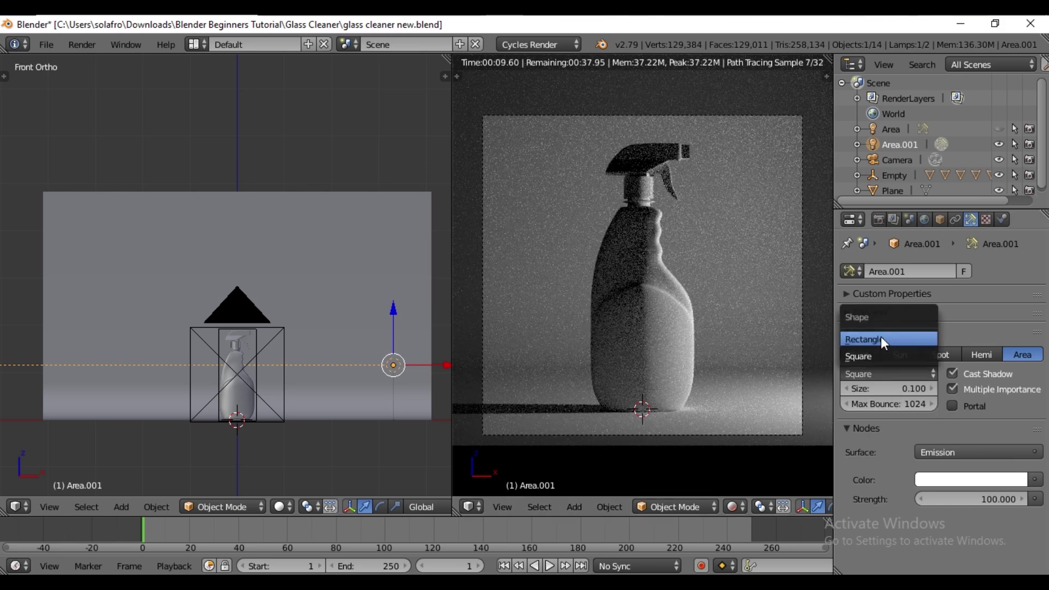
Make Area.001 a Rectangle lamp with Size X 2 and Size Y 4.
{"action": "left_click", "coordinate": [881, 336]}
{"action": "left_click", "coordinate": [896, 391]}
{"action": "type", "text": "2"}
{"action": "key", "text": "Return"}
{"action": "left_click", "coordinate": [895, 404]}
{"action": "type", "text": "4"}
{"action": "key", "text": "Return"}
Stretch the lamp taller along Z and raise it beside the bottle's right side.
{"action": "middle_click_drag", "start_coordinate": [369, 368], "coordinate": [378, 335]}
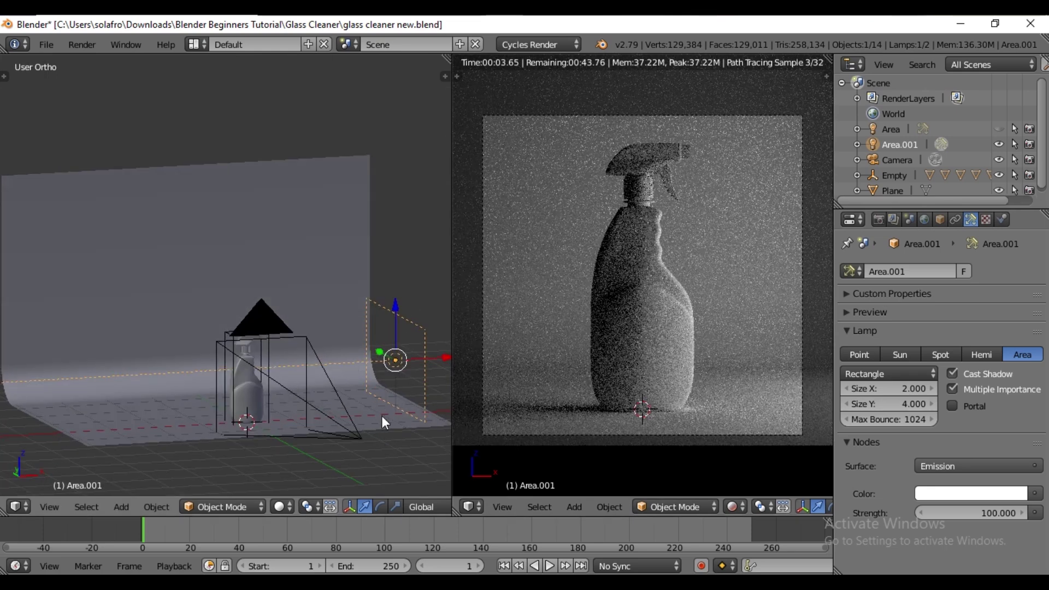
{"action": "key", "text": "s"}
{"action": "key", "text": "z"}
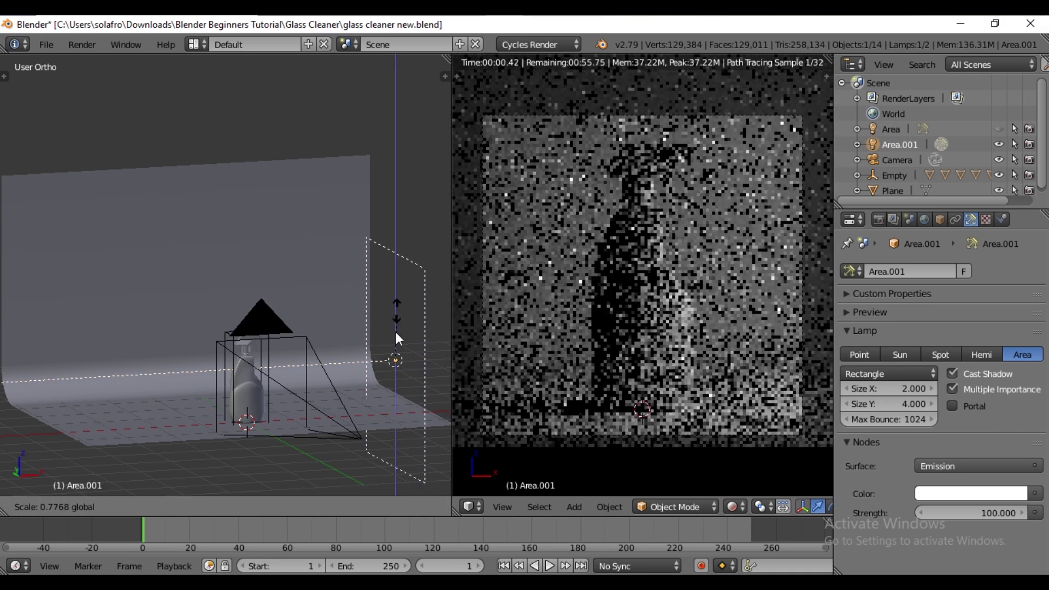
{"action": "left_click", "coordinate": [395, 332]}
{"action": "key", "text": "g"}
{"action": "key", "text": "z"}
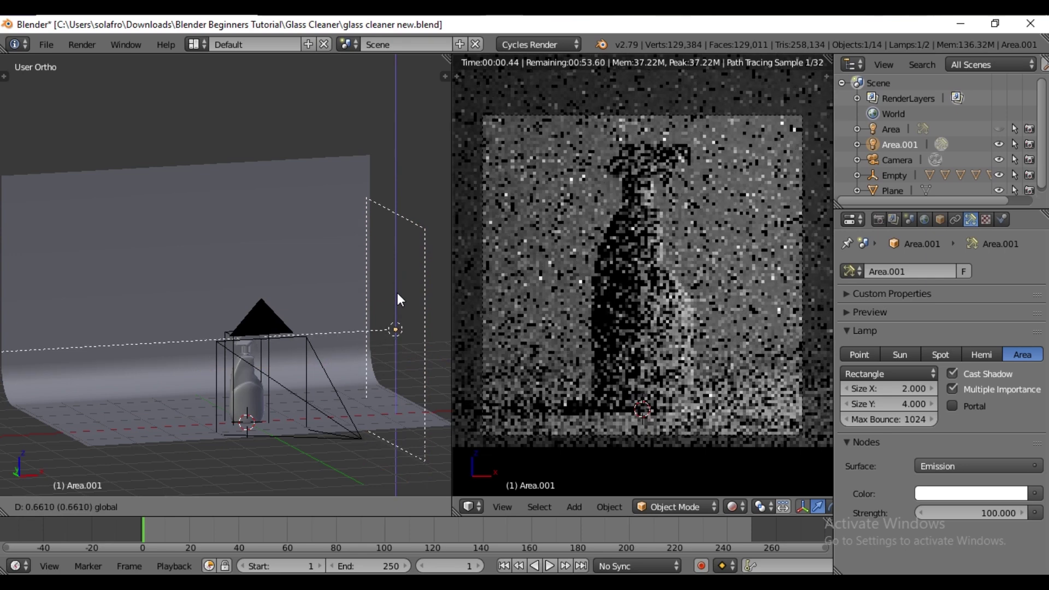
{"action": "left_click", "coordinate": [398, 295]}
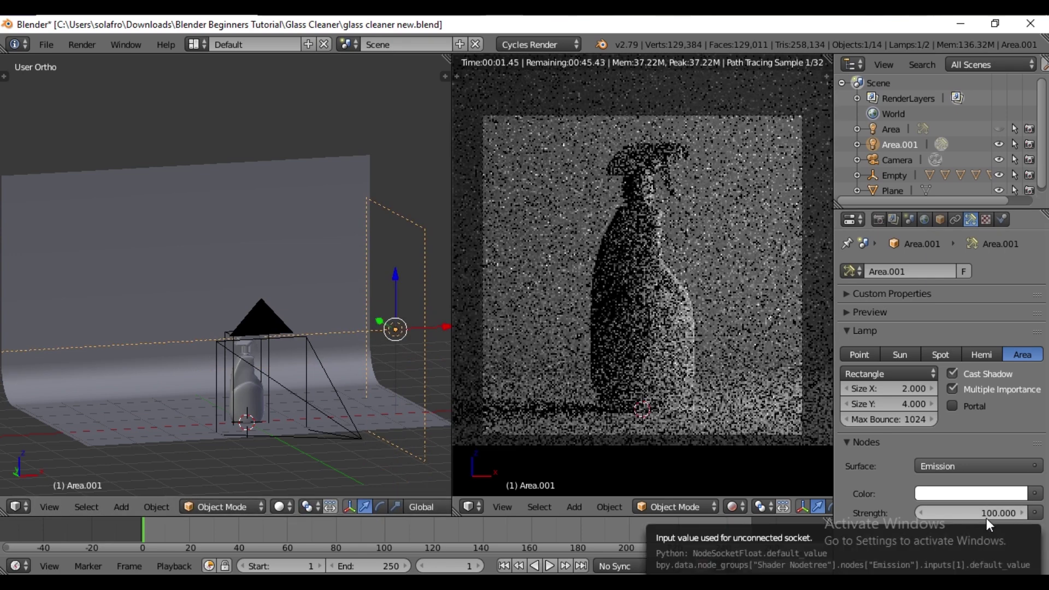
{"action": "left_click", "coordinate": [509, 444]}
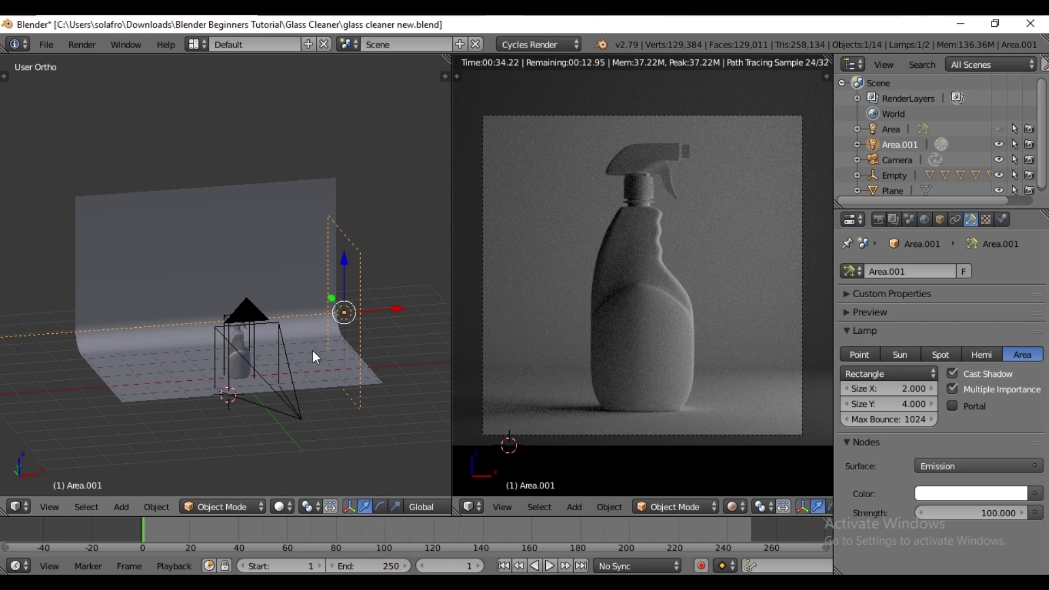
Duplicate the lamp as Area.002, turn it around, and move it along X to the bottle's left.
{"action": "key", "text": "shift+d"}
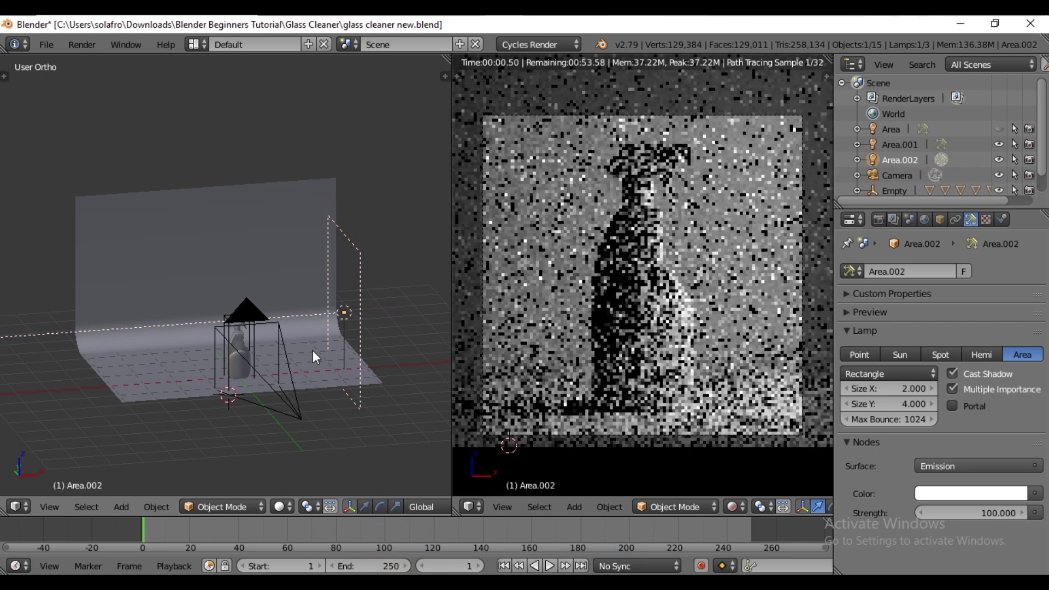
{"action": "right_click", "coordinate": [313, 351]}
{"action": "key", "text": "r"}
{"action": "key", "text": "y"}
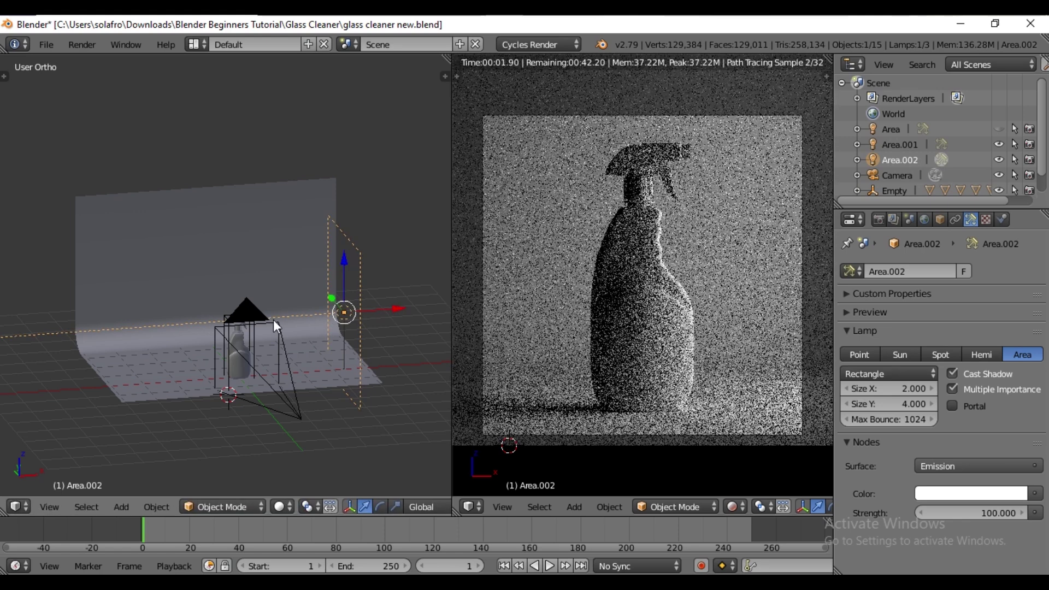
{"action": "key", "text": "g"}
{"action": "key", "text": "x"}
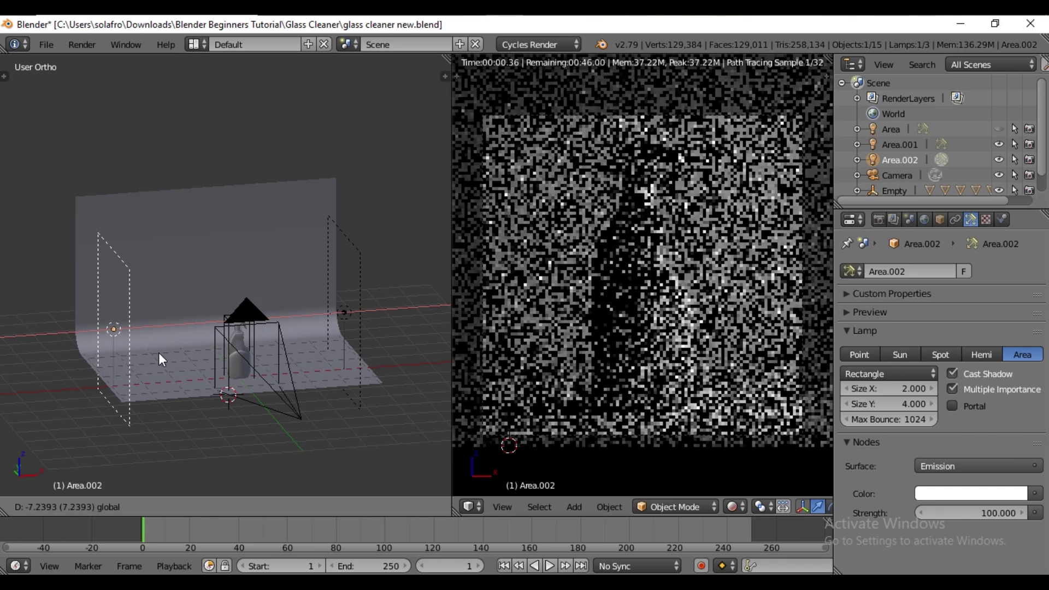
{"action": "left_click", "coordinate": [158, 352]}
{"action": "key", "text": "KP_7"}
{"action": "key", "text": "r"}
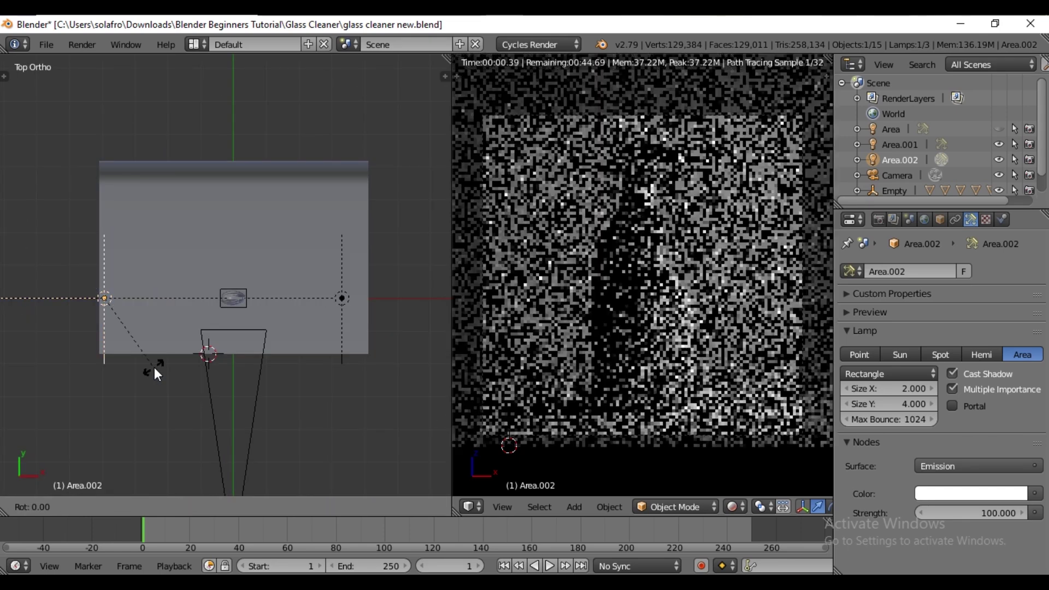
{"action": "right_click", "coordinate": [154, 367]}
{"action": "middle_click_drag", "start_coordinate": [154, 367], "coordinate": [205, 372]}
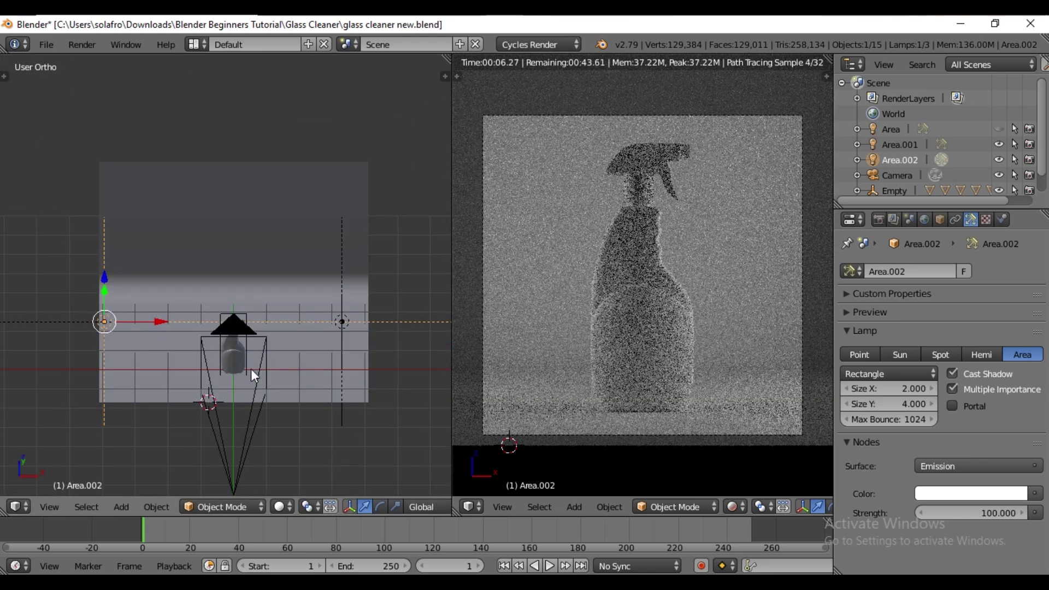
{"action": "middle_click_drag", "start_coordinate": [274, 297], "coordinate": [282, 343]}
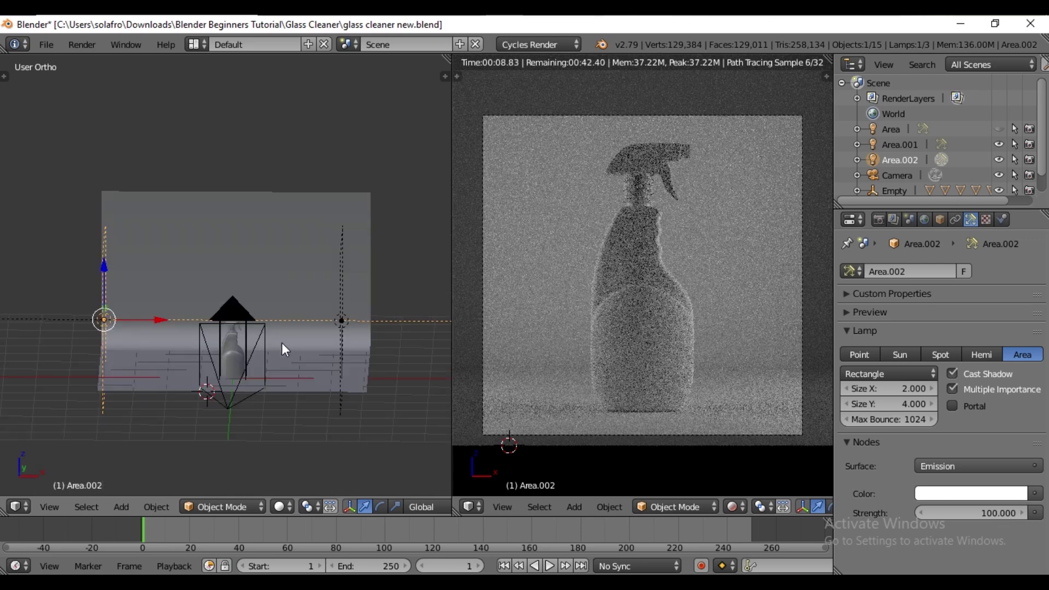
Set Area.002's strength to 150 and unhide the original Area lamp.
{"action": "left_click", "coordinate": [966, 513]}
{"action": "type", "text": "150"}
{"action": "key", "text": "Return"}
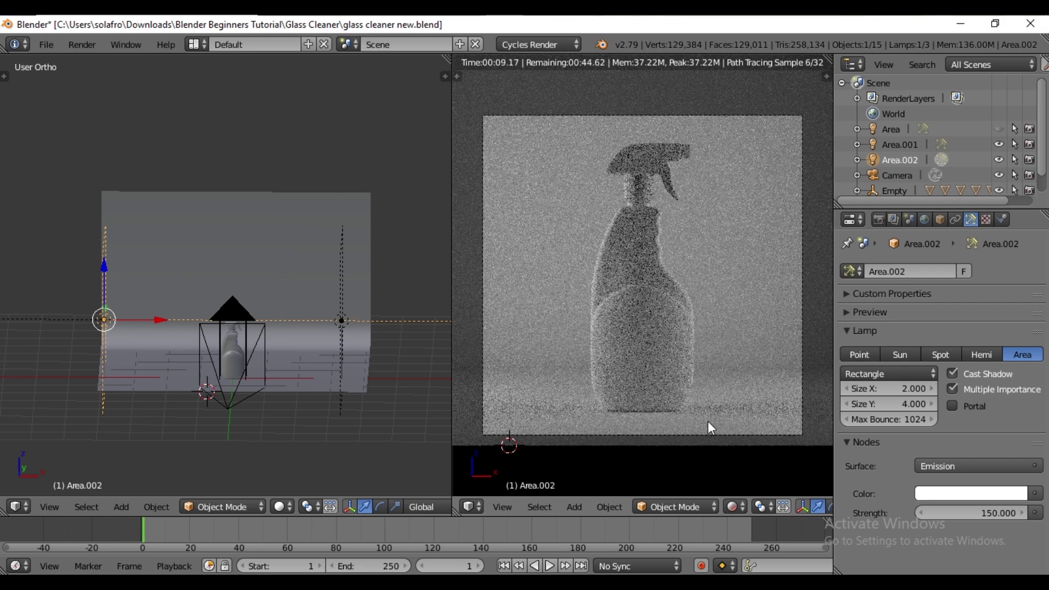
{"action": "left_click", "coordinate": [1000, 130]}
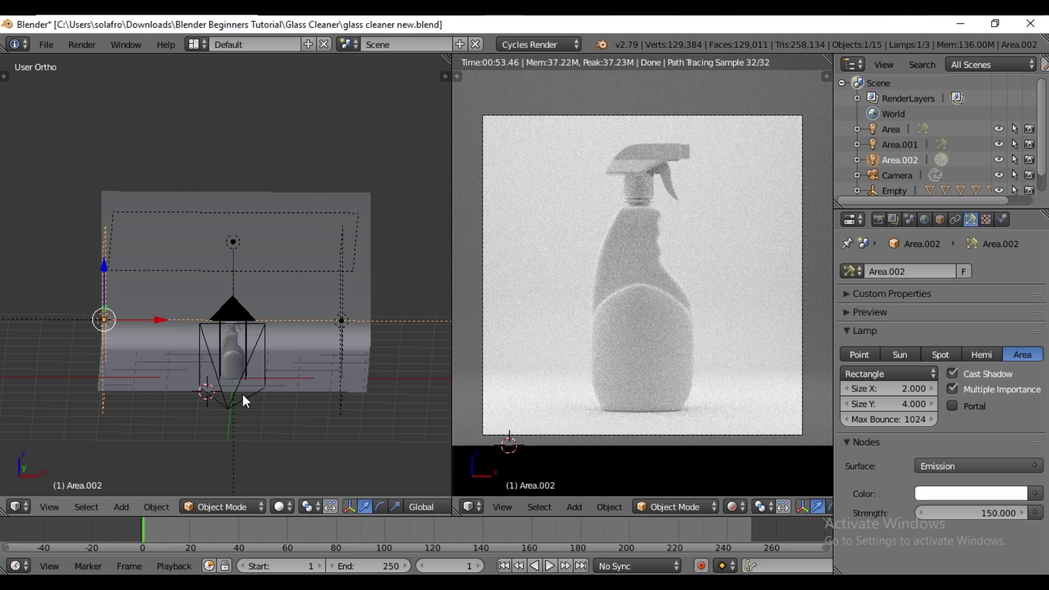
{"action": "key", "text": "shift+s"}
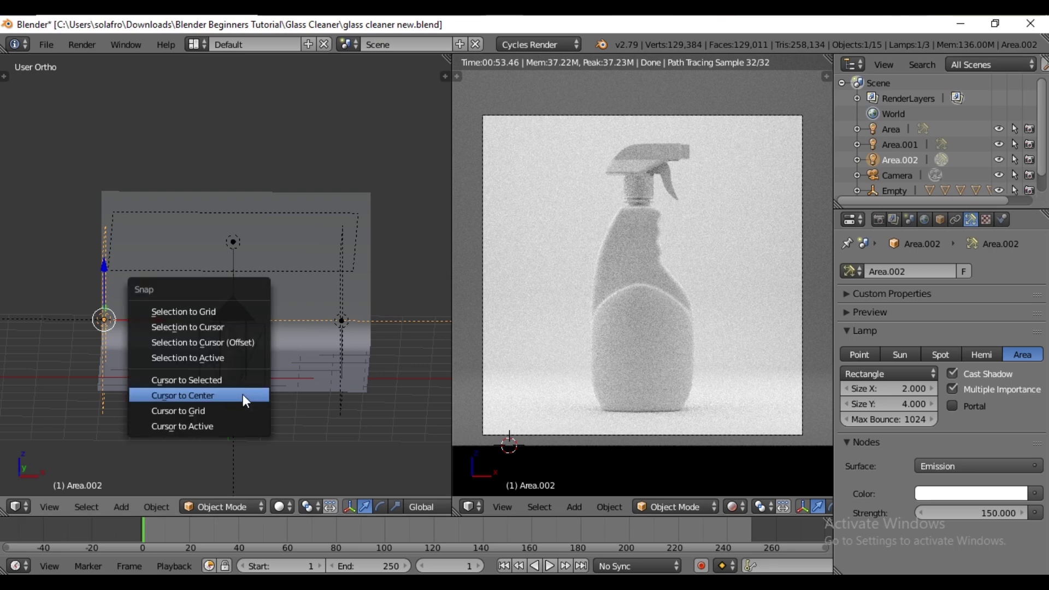
Place the 3D cursor at the bottle's base and snap a duplicate of the left lamp onto it.
{"action": "left_click", "coordinate": [243, 395]}
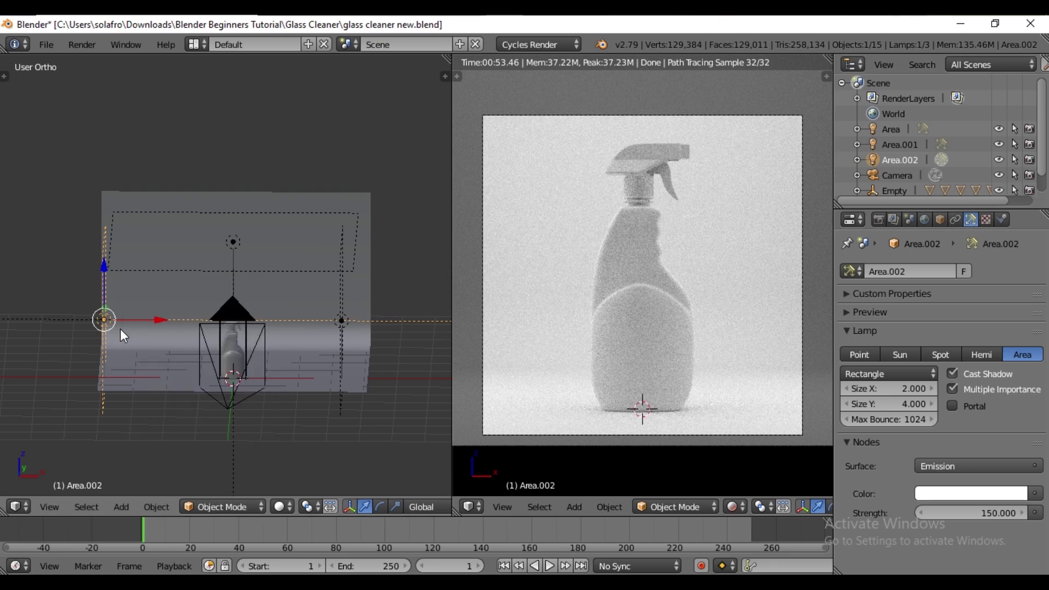
{"action": "key", "text": "shift+d"}
{"action": "key", "text": "Escape"}
{"action": "key", "text": "shift+s"}
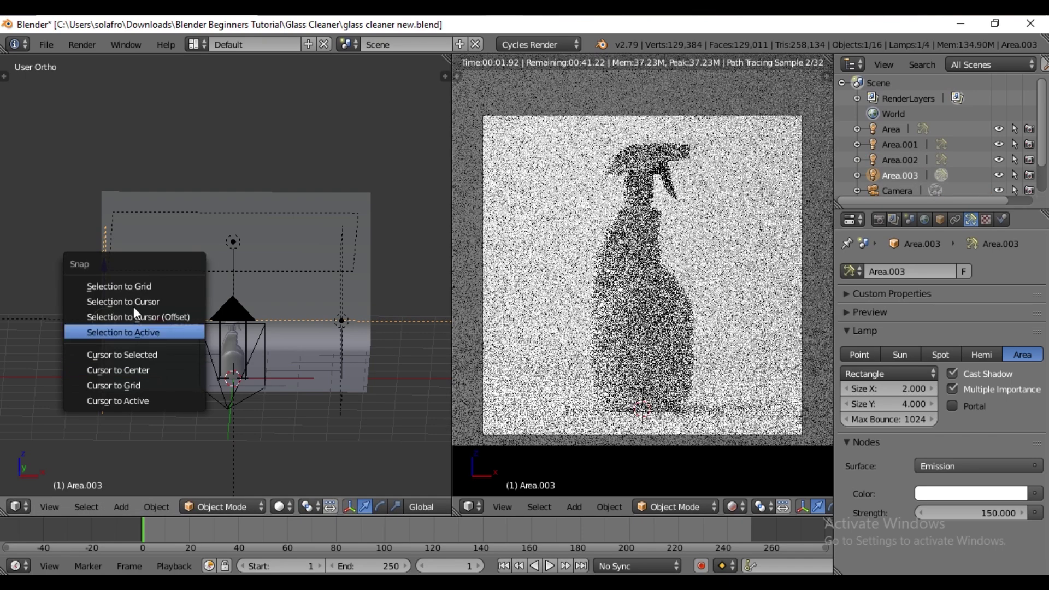
{"action": "key", "text": "Return"}
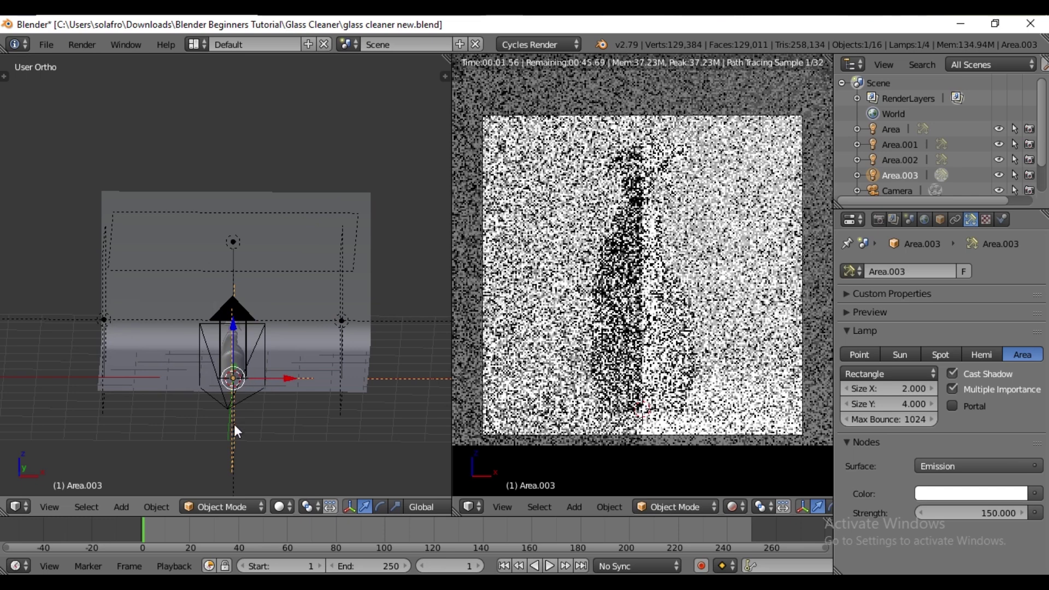
Move the new lamp along Y toward the camera, rotate it 90°, and raise it up.
{"action": "key", "text": "KP_7"}
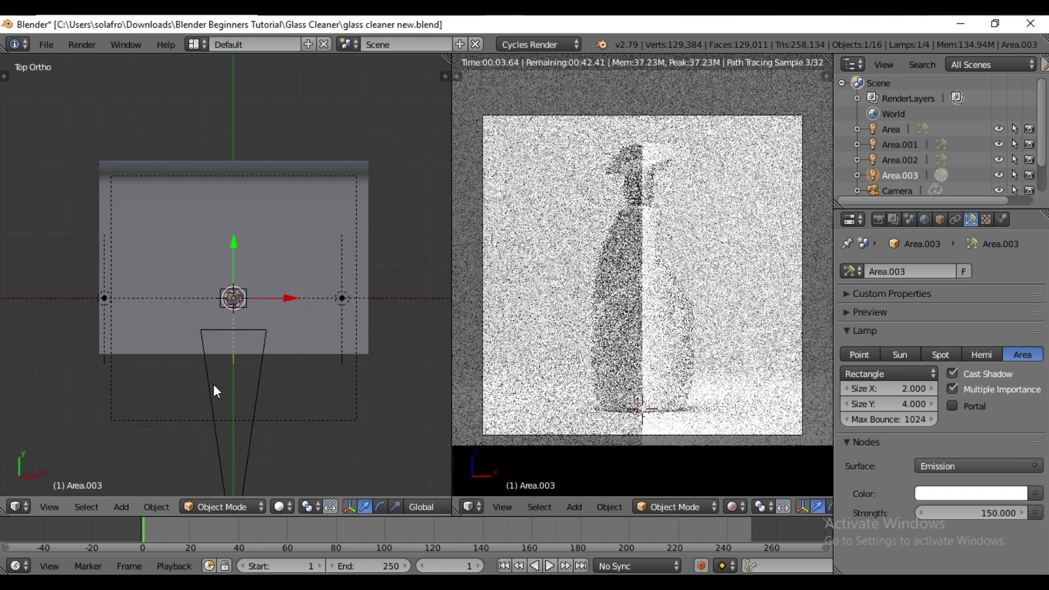
{"action": "right_click", "coordinate": [235, 287]}
{"action": "key", "text": "g"}
{"action": "key", "text": "y"}
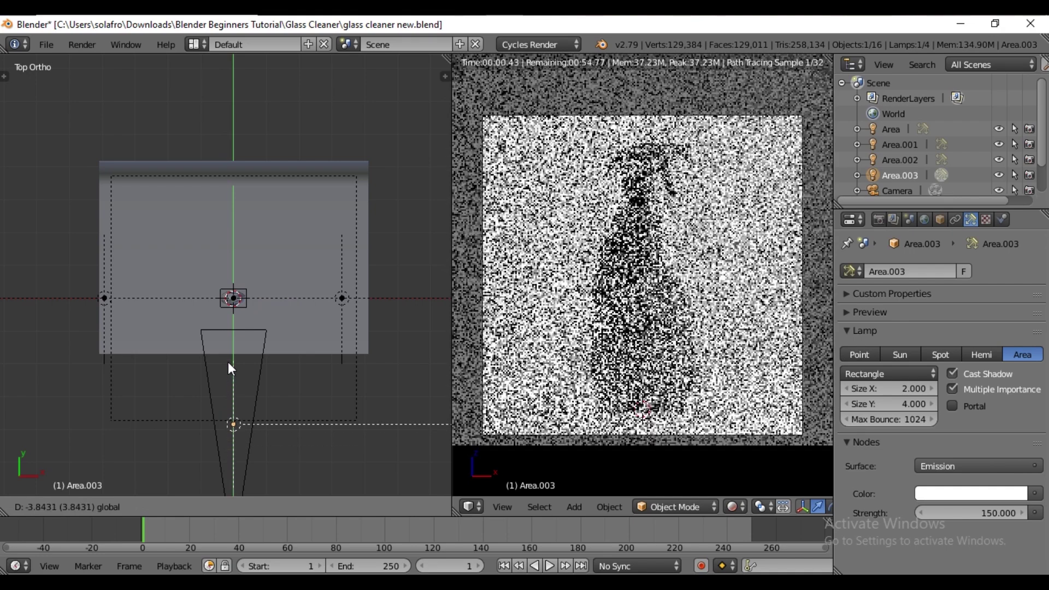
{"action": "left_click", "coordinate": [228, 362]}
{"action": "type", "text": "r90"}
{"action": "key", "text": "Return"}
{"action": "middle_click_drag", "start_coordinate": [255, 344], "coordinate": [260, 329]}
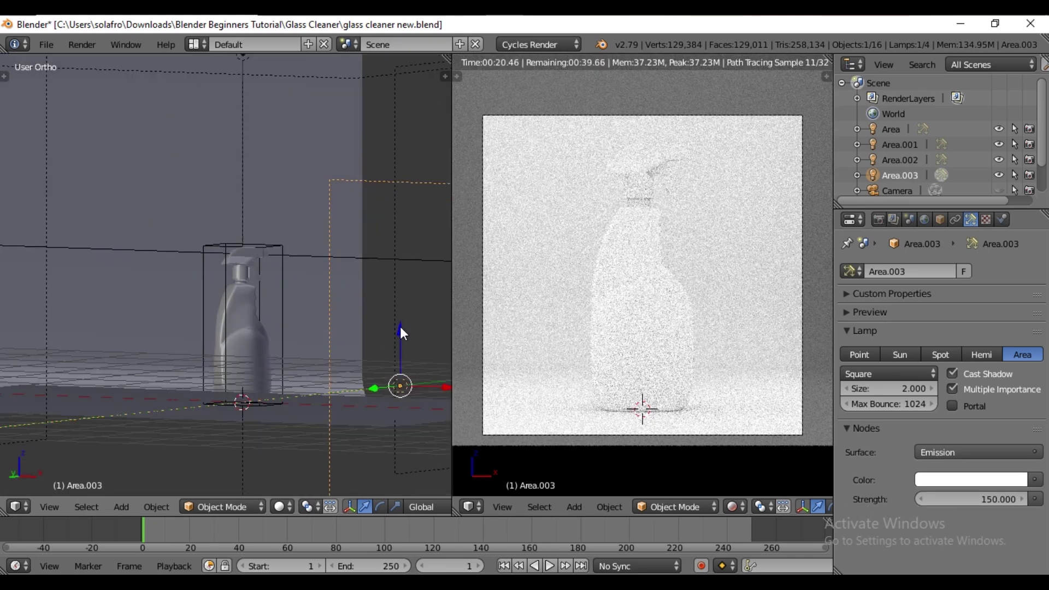
{"action": "left_click_drag", "start_coordinate": [400, 331], "coordinate": [254, 359]}
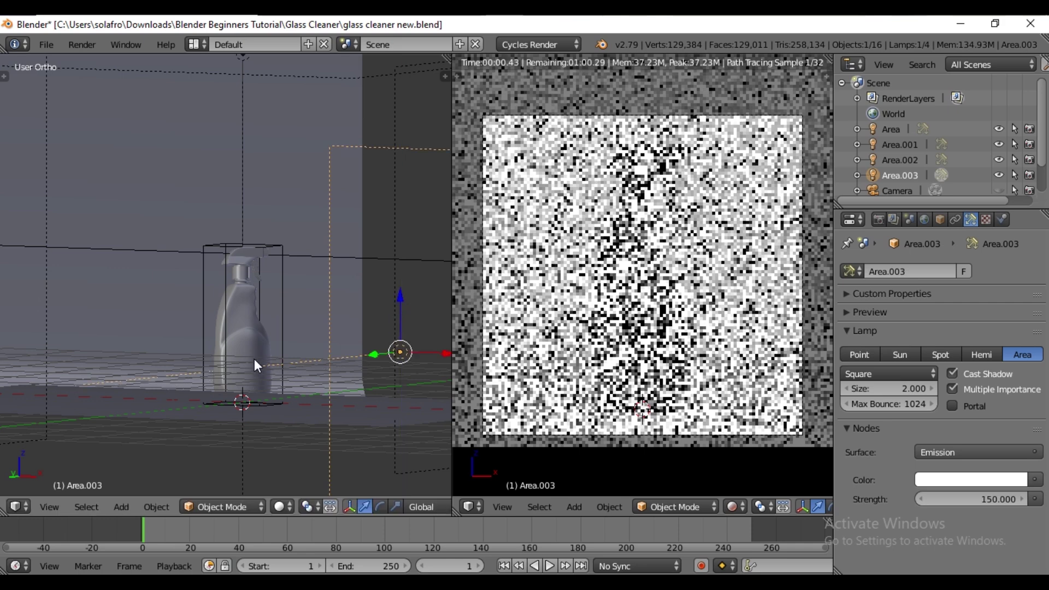
{"action": "right_click", "coordinate": [254, 359]}
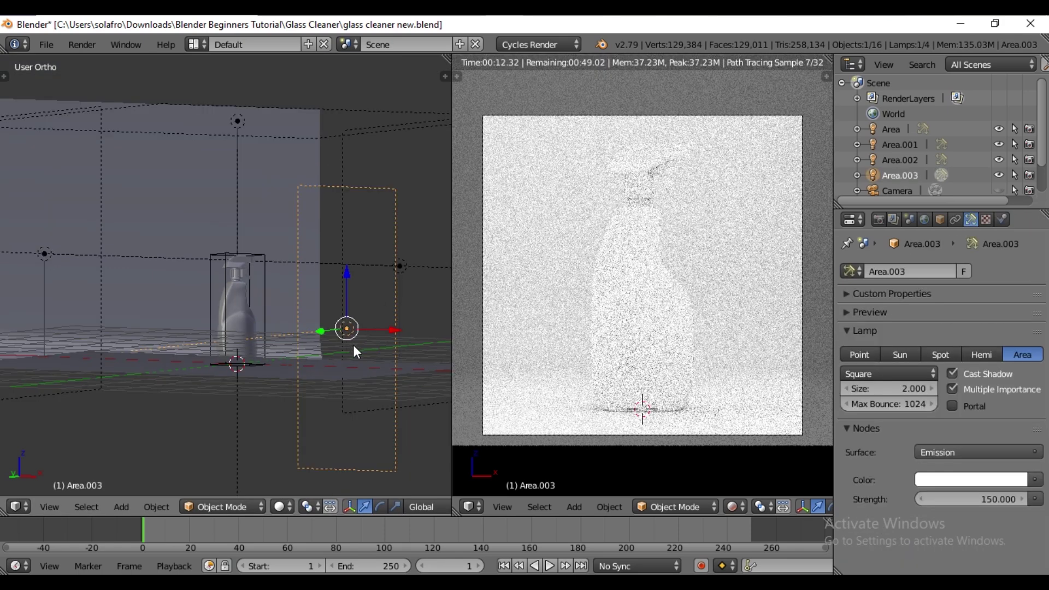
Snap the 3D cursor to the selected lamp and add a new area lamp there.
{"action": "key", "text": "shift+s"}
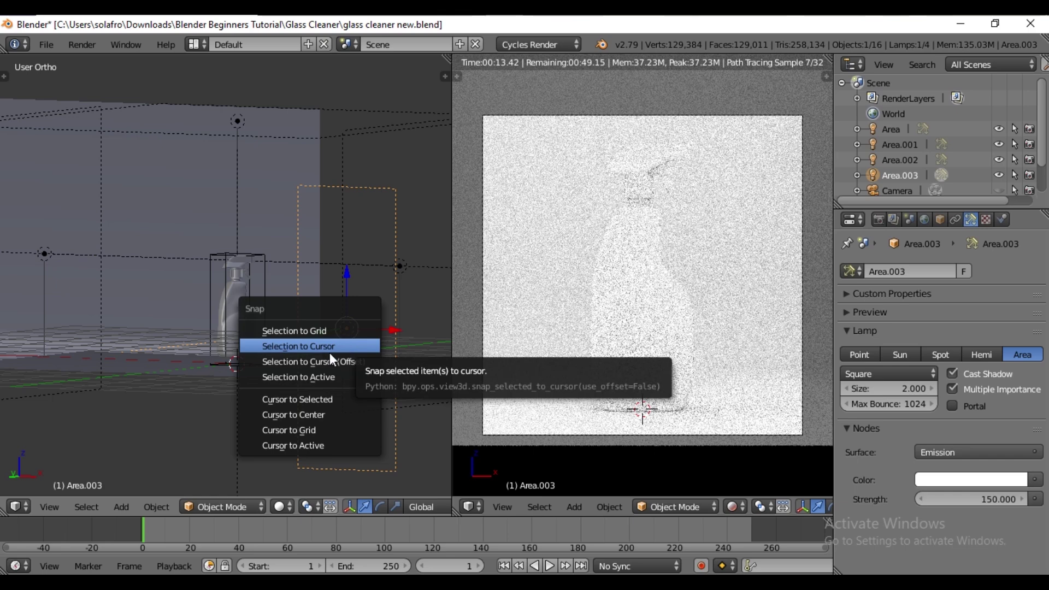
{"action": "left_click", "coordinate": [316, 402]}
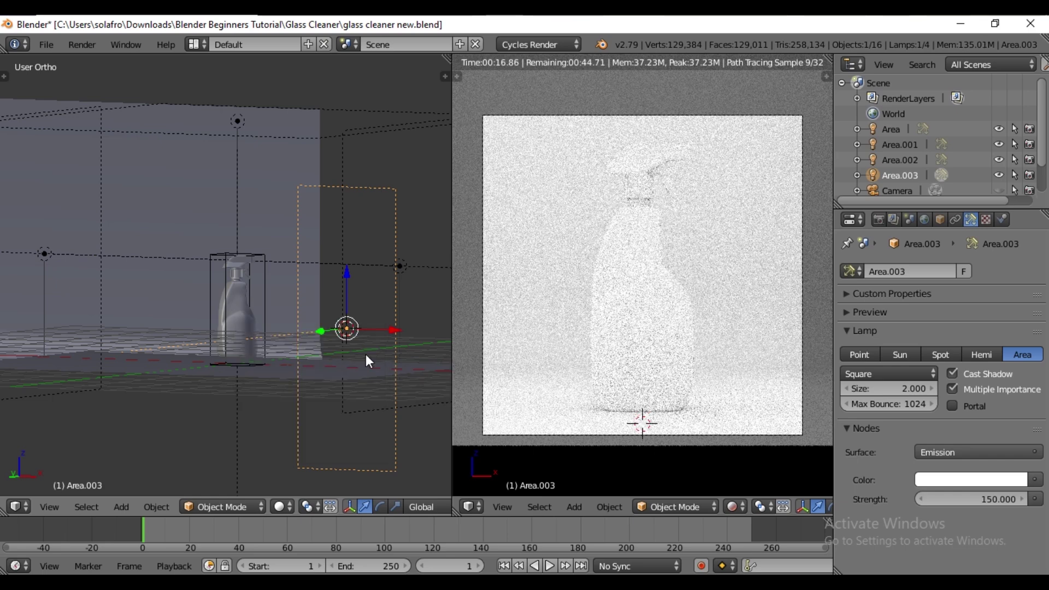
{"action": "key", "text": "shift+a"}
{"action": "mouse_move", "coordinate": [366, 354]}
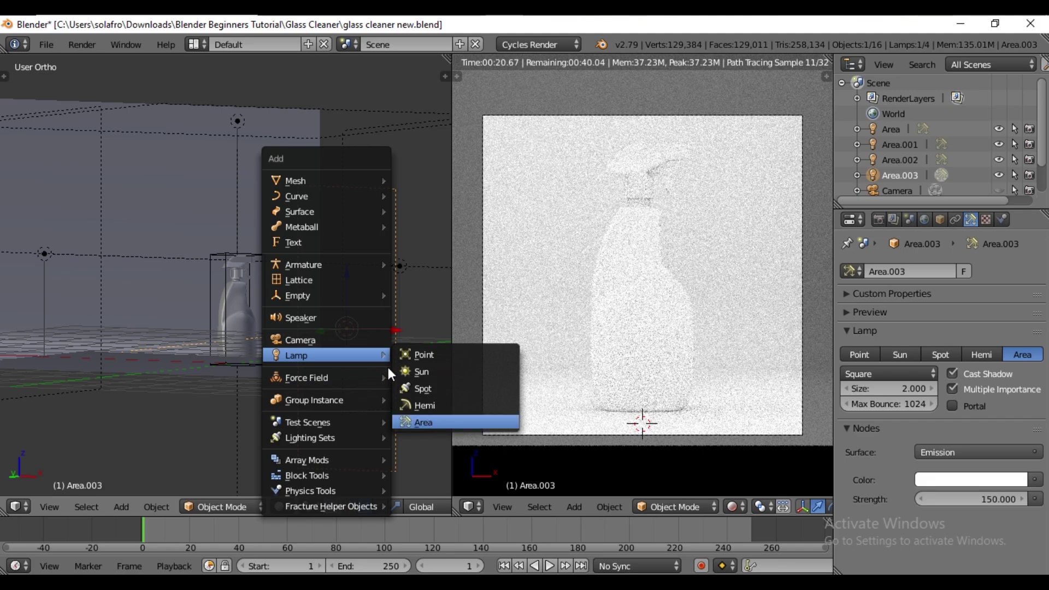
{"action": "key", "text": "Return"}
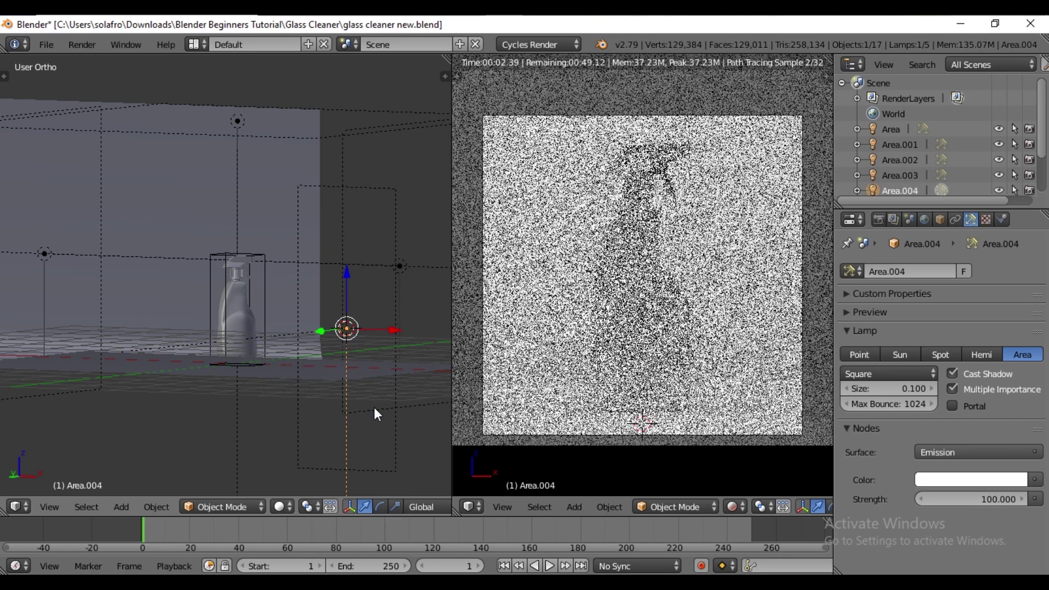
Rotate the new Area.004 lamp 90° about the X axis.
{"action": "middle_click_drag", "start_coordinate": [373, 408], "coordinate": [330, 409]}
{"action": "key", "text": "r"}
{"action": "key", "text": "y"}
{"action": "type", "text": "x"}
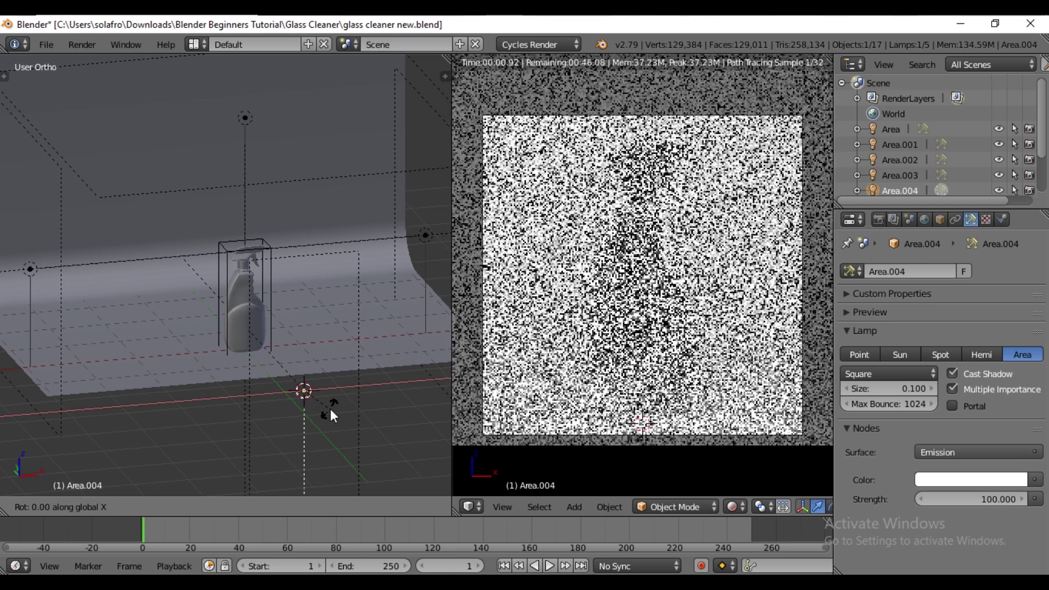
{"action": "type", "text": "90"}
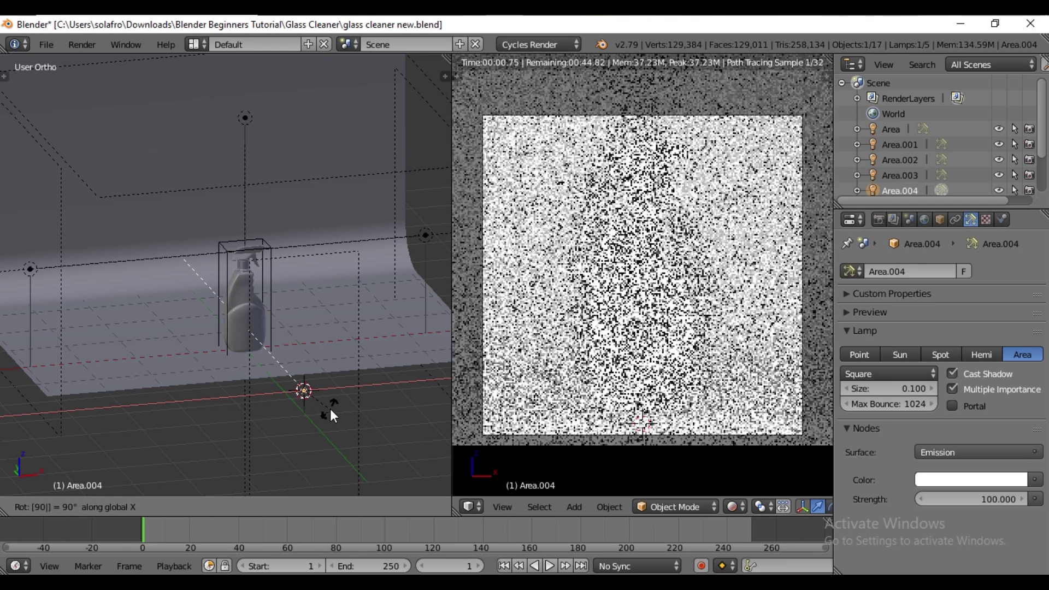
{"action": "key", "text": "Return"}
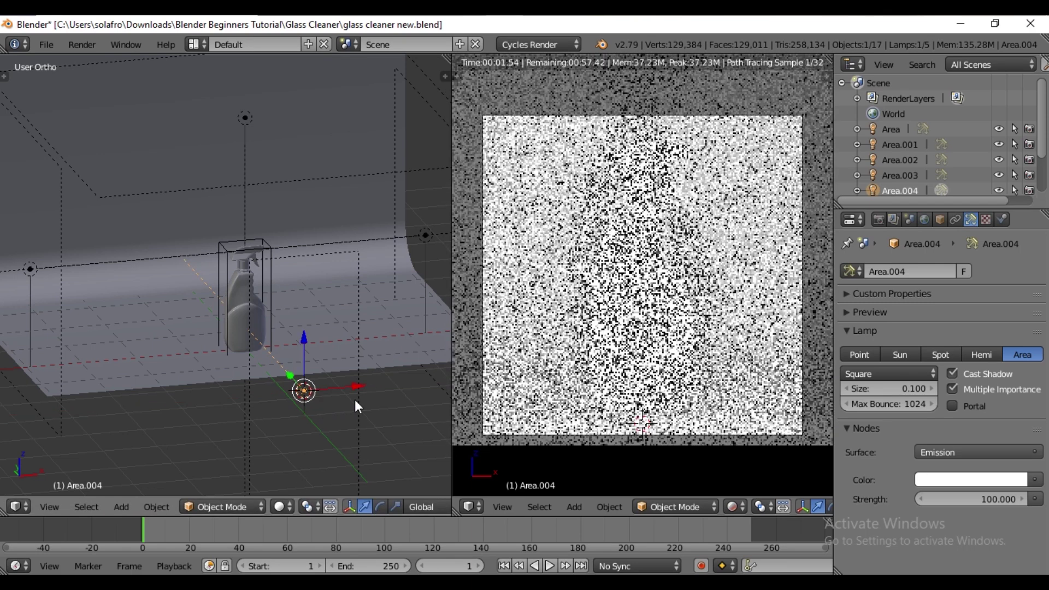
Delete the Area.003 lamp and select Area.004.
{"action": "right_click", "coordinate": [355, 402]}
{"action": "key", "text": "x"}
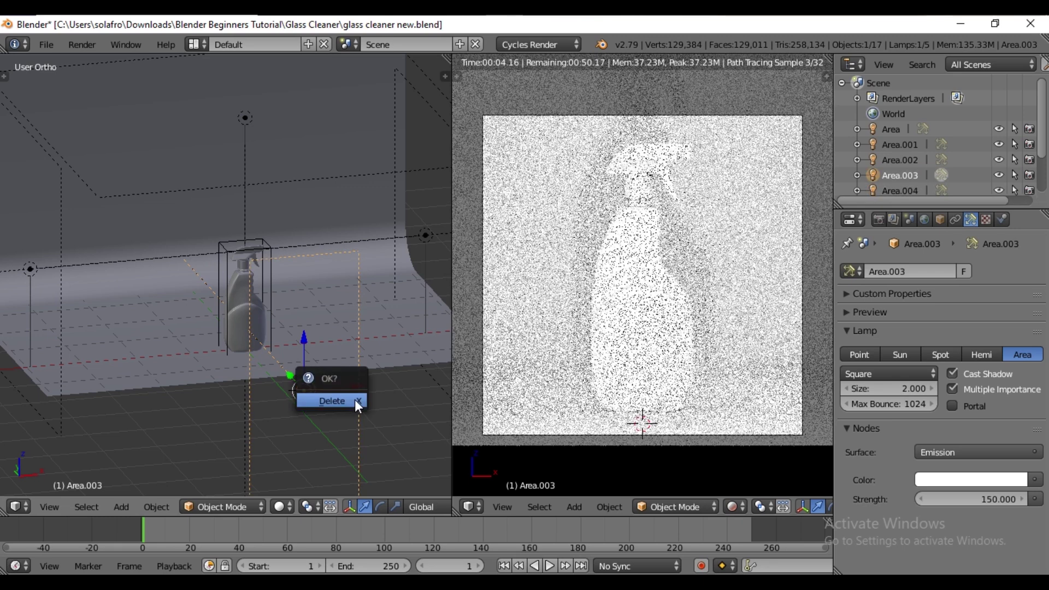
{"action": "left_click", "coordinate": [355, 401]}
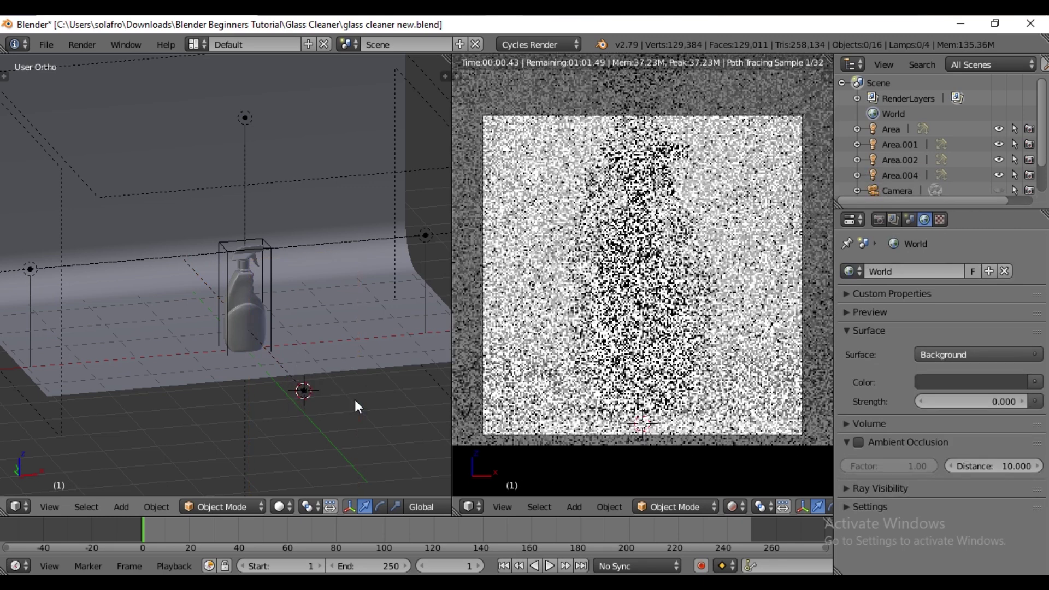
{"action": "right_click", "coordinate": [297, 391]}
Set Area.004's size to 1 and hide the Area and Area.001 lamps.
{"action": "left_click", "coordinate": [889, 388]}
{"action": "type", "text": "1"}
{"action": "key", "text": "Return"}
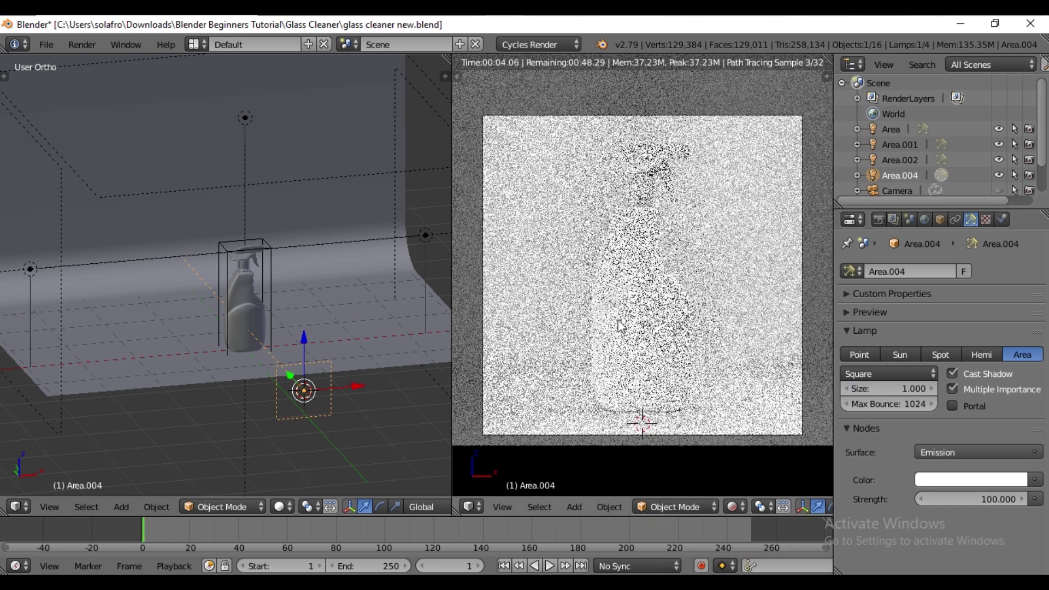
{"action": "left_click", "coordinate": [999, 131]}
{"action": "left_click", "coordinate": [999, 146]}
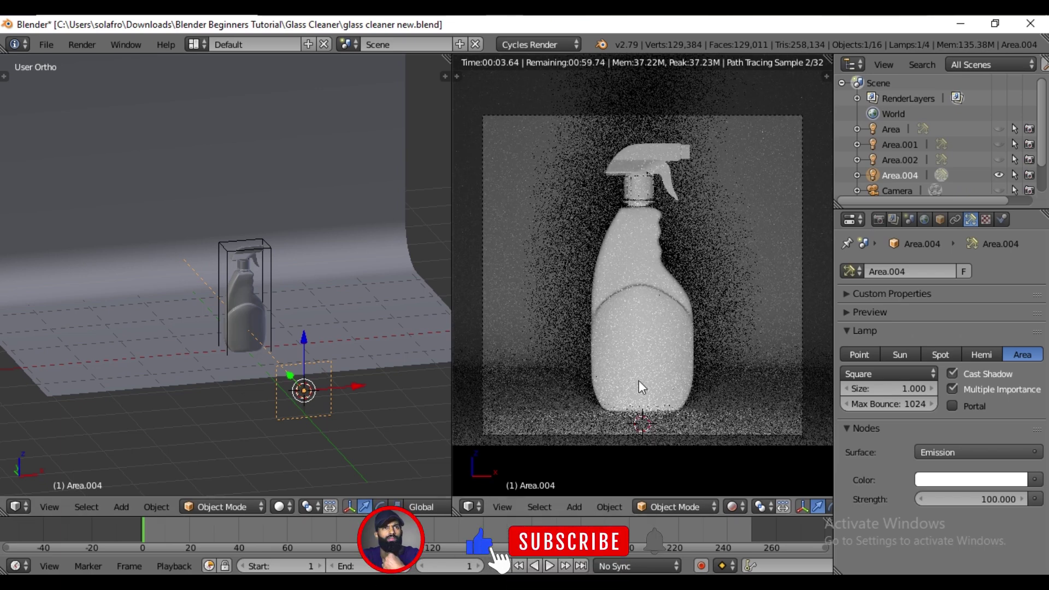
Set Area.004's strength to 50 and duplicate it in place as Area.003.
{"action": "double_click", "coordinate": [951, 498]}
{"action": "type", "text": "50"}
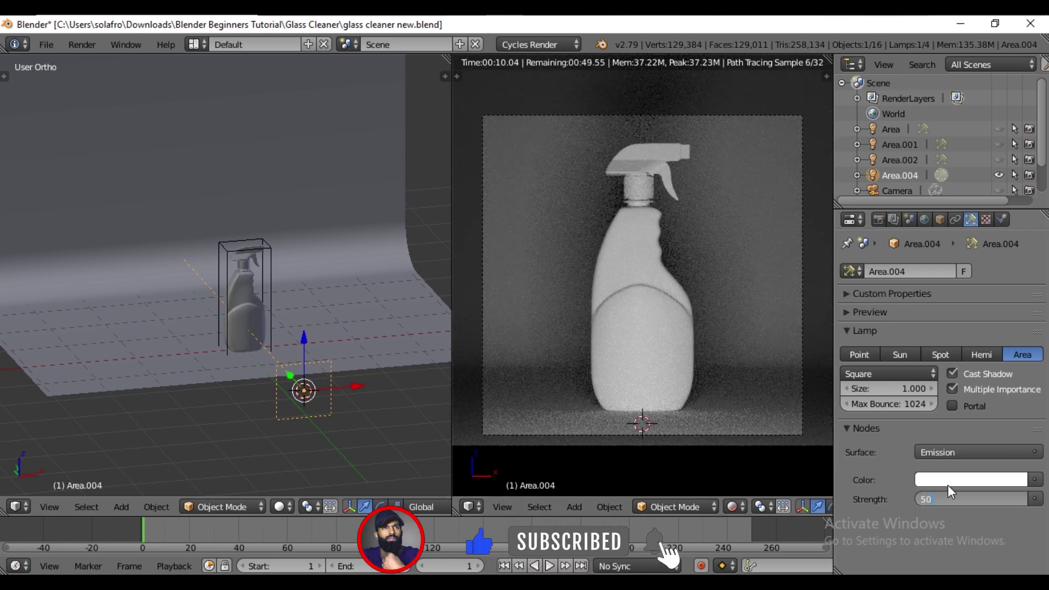
{"action": "key", "text": "Return"}
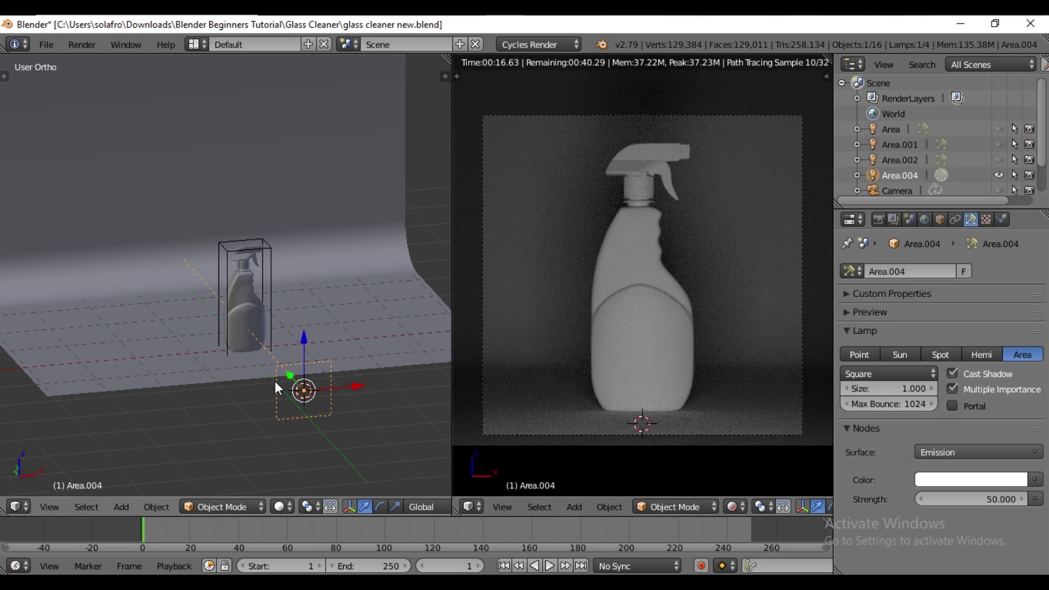
{"action": "key", "text": "shift+d"}
{"action": "right_click", "coordinate": [306, 401]}
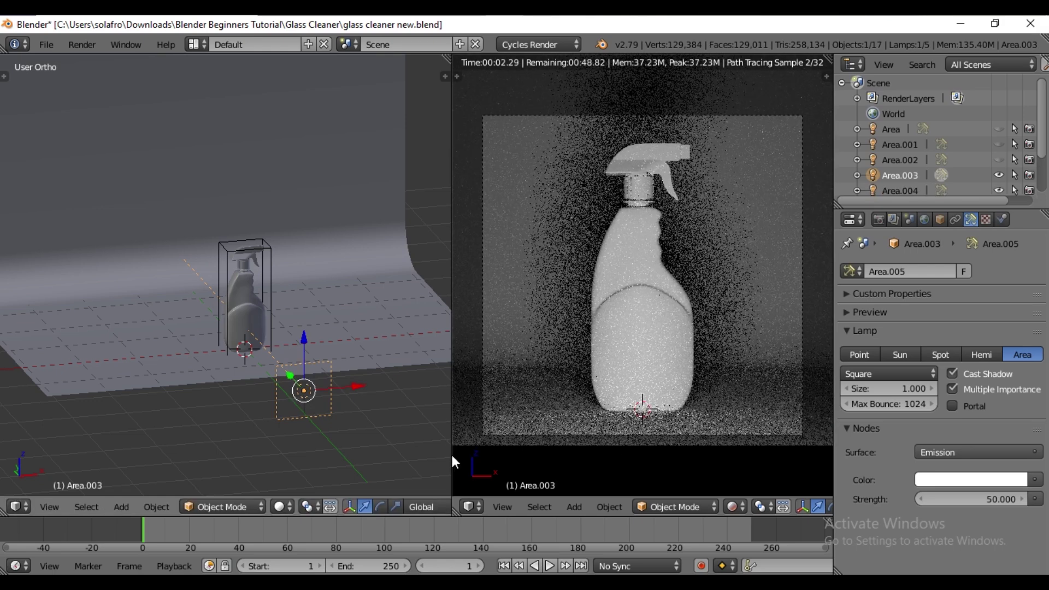
Switch the camera view to Solid shading and move Area.003 6.57 units along Y.
{"action": "left_click", "coordinate": [735, 506]}
{"action": "left_click", "coordinate": [756, 457]}
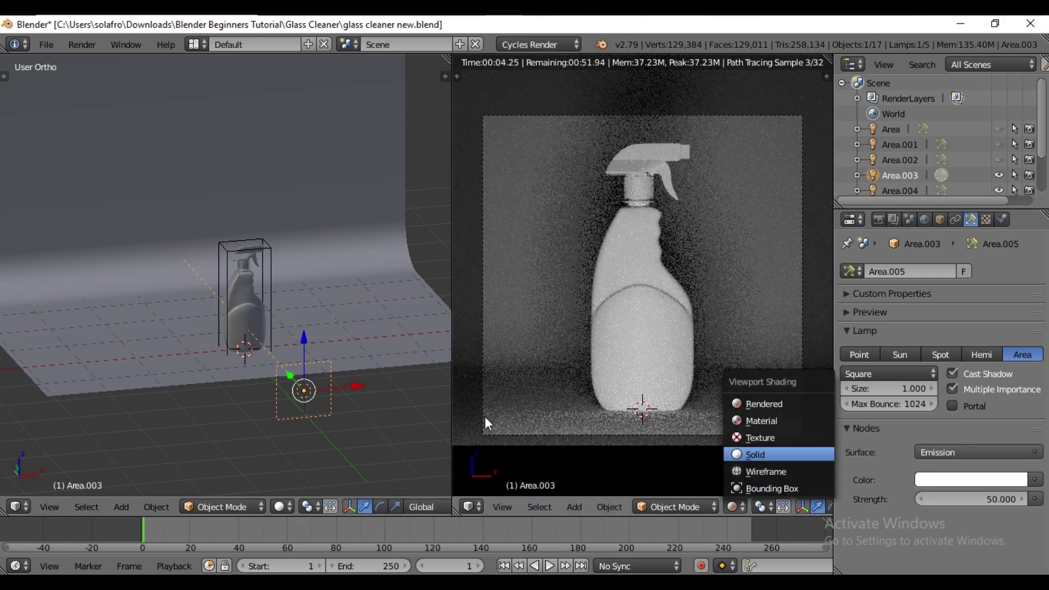
{"action": "middle_click_drag", "start_coordinate": [301, 395], "coordinate": [333, 406]}
{"action": "left_click_drag", "start_coordinate": [316, 389], "coordinate": [125, 130]}
{"action": "middle_click_drag", "start_coordinate": [177, 214], "coordinate": [244, 355]}
Scale Area.003 wider along X, then try an 18° rotation and cancel it.
{"action": "key", "text": "s"}
{"action": "key", "text": "x"}
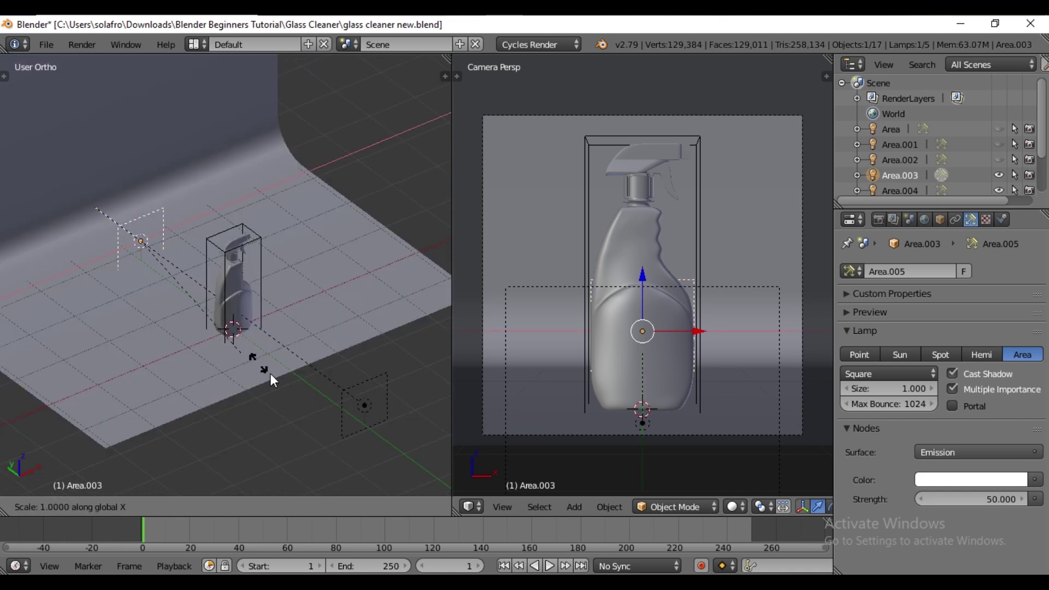
{"action": "left_click", "coordinate": [290, 418]}
{"action": "key", "text": "KP_7"}
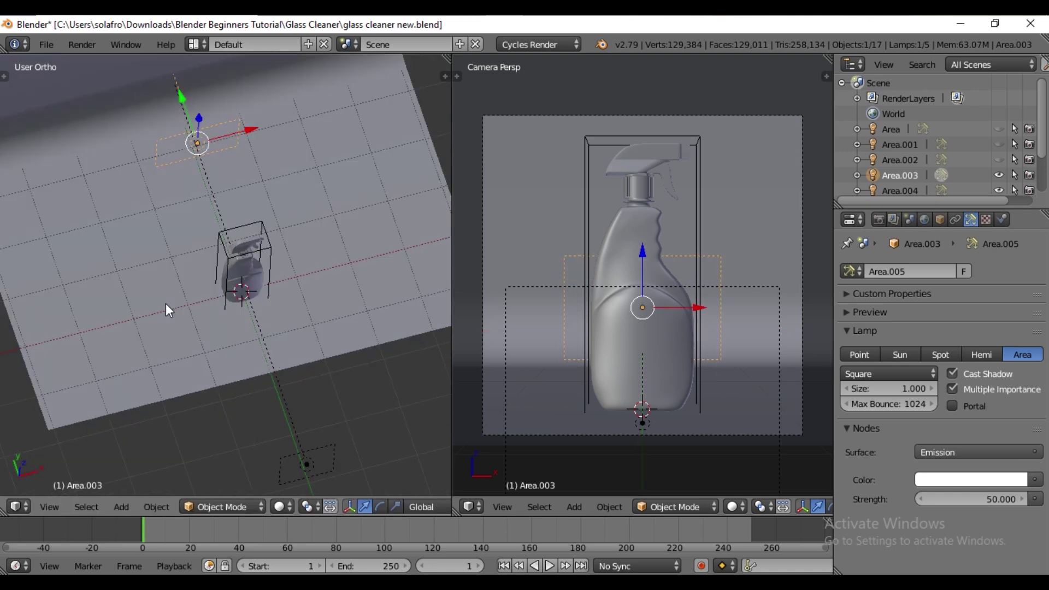
{"action": "key", "text": "r"}
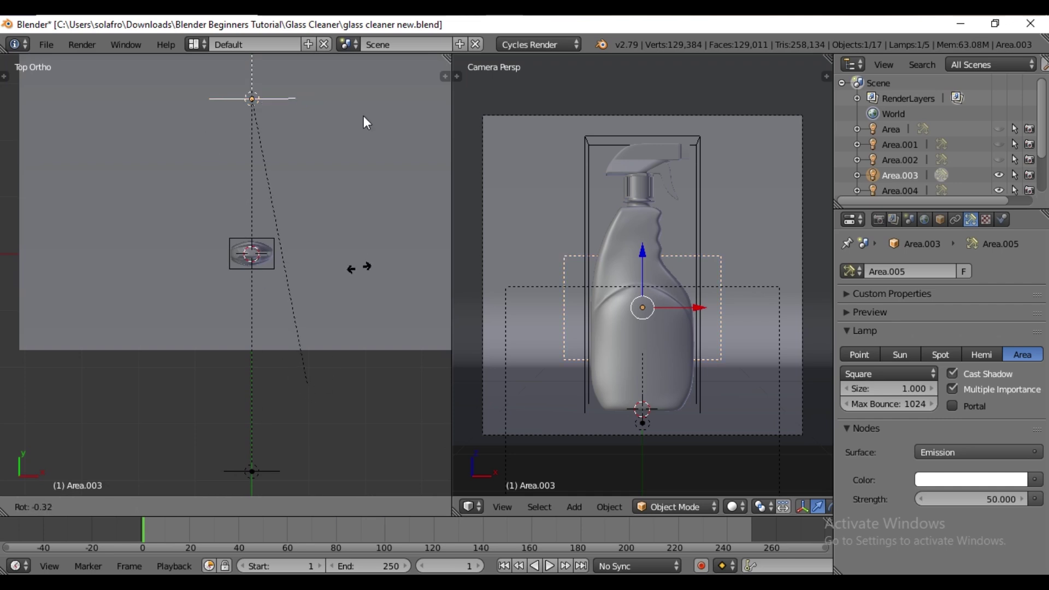
{"action": "type", "text": "18"}
{"action": "key", "text": "BackSpace"}
{"action": "key", "text": "BackSpace"}
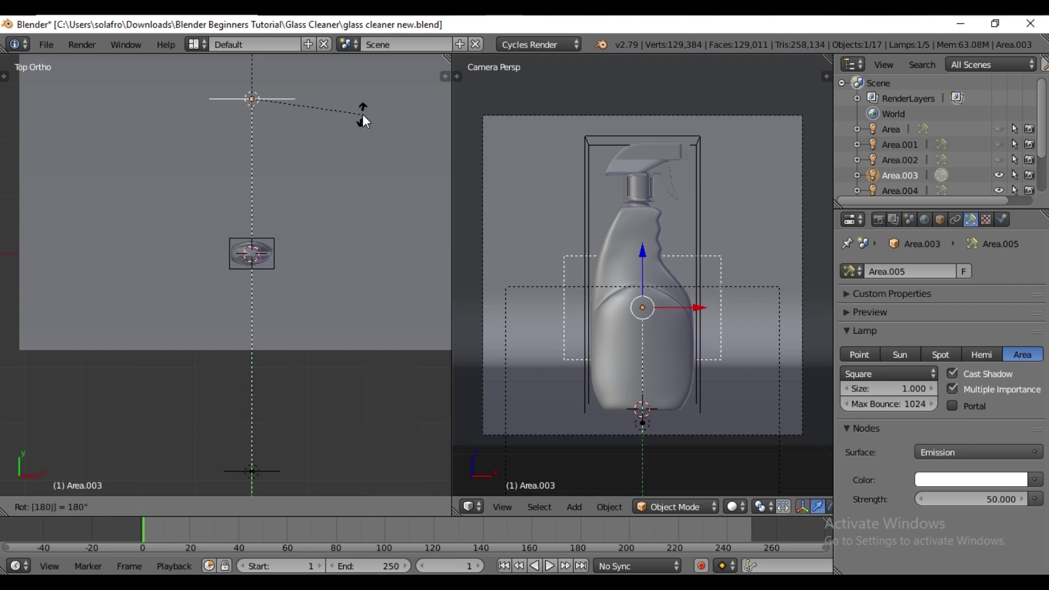
{"action": "key", "text": "Return"}
Rescale Area.003 wider along the X axis.
{"action": "key", "text": "s"}
{"action": "key", "text": "x"}
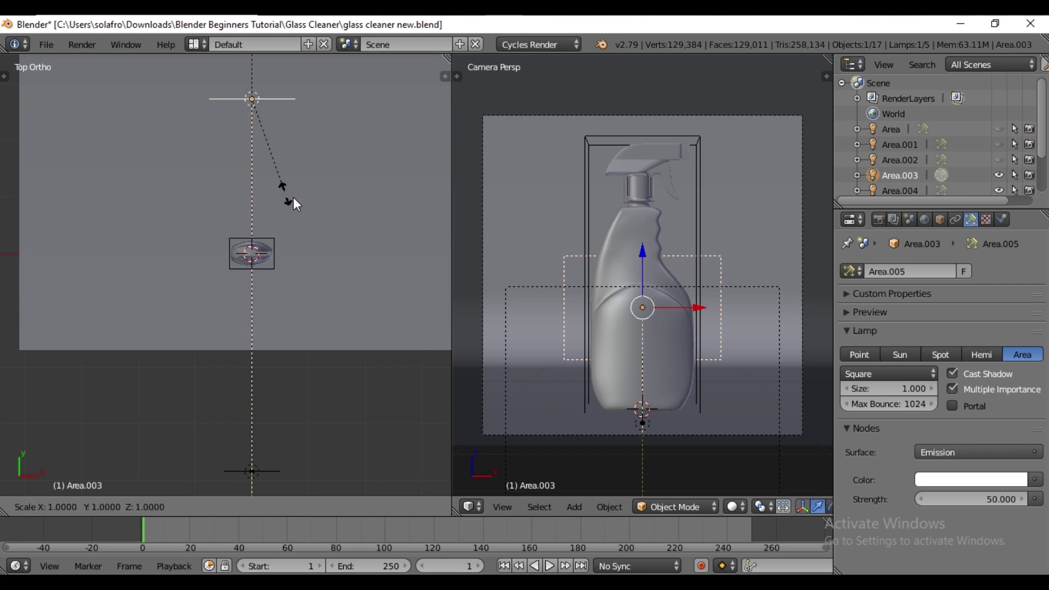
{"action": "left_click", "coordinate": [311, 218]}
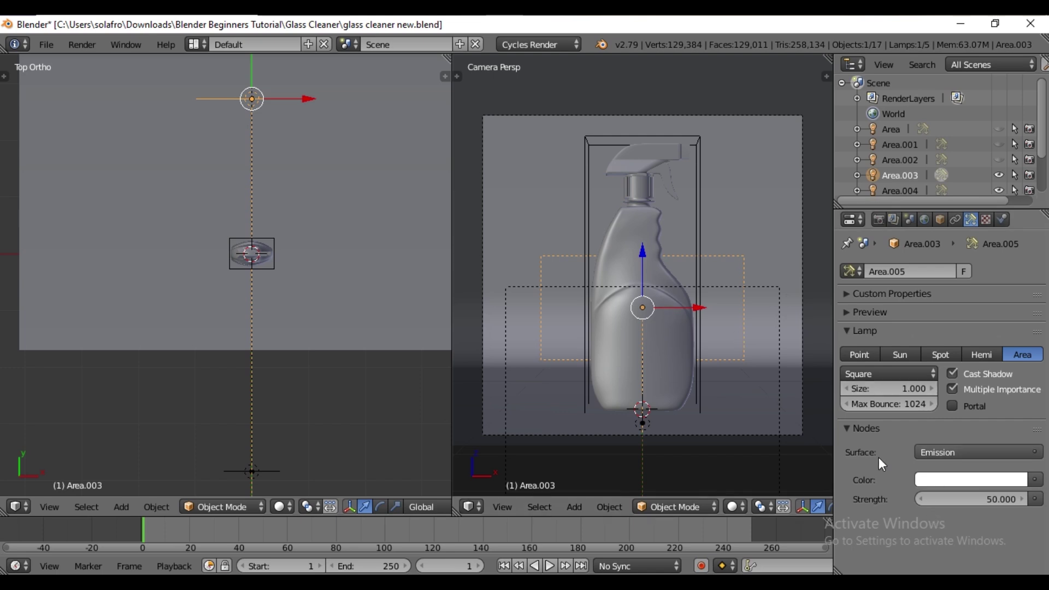
{"action": "left_click", "coordinate": [965, 500]}
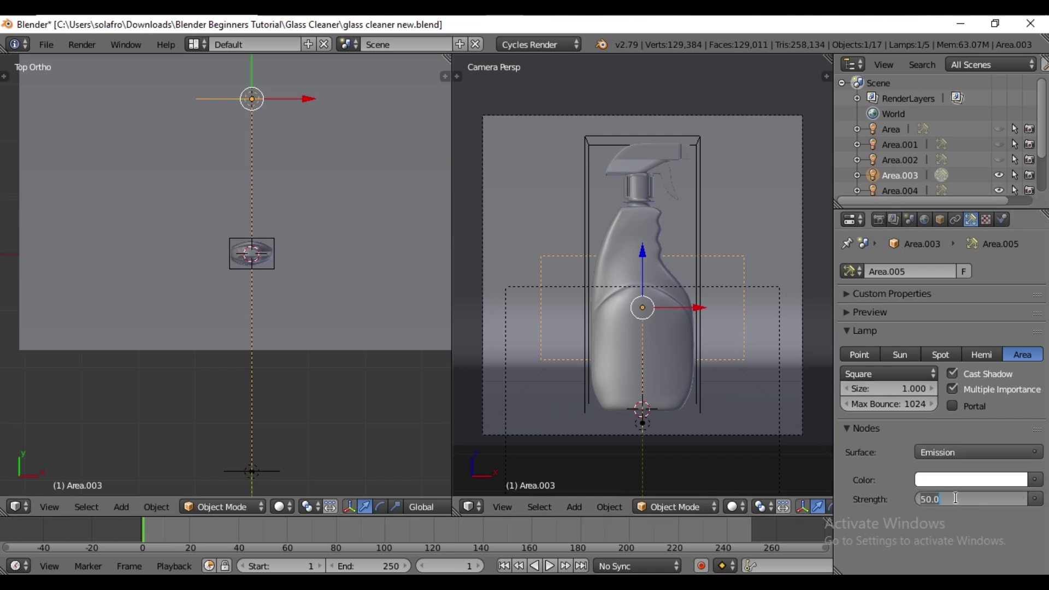
Set Area.003's strength to 15 and unhide the Area, Area.001 and Area.002 lamps.
{"action": "type", "text": "15"}
{"action": "key", "text": "Return"}
{"action": "middle_click_drag", "start_coordinate": [710, 426], "coordinate": [392, 346]}
{"action": "left_click", "coordinate": [999, 160]}
{"action": "left_click", "coordinate": [999, 144]}
{"action": "left_click", "coordinate": [999, 129]}
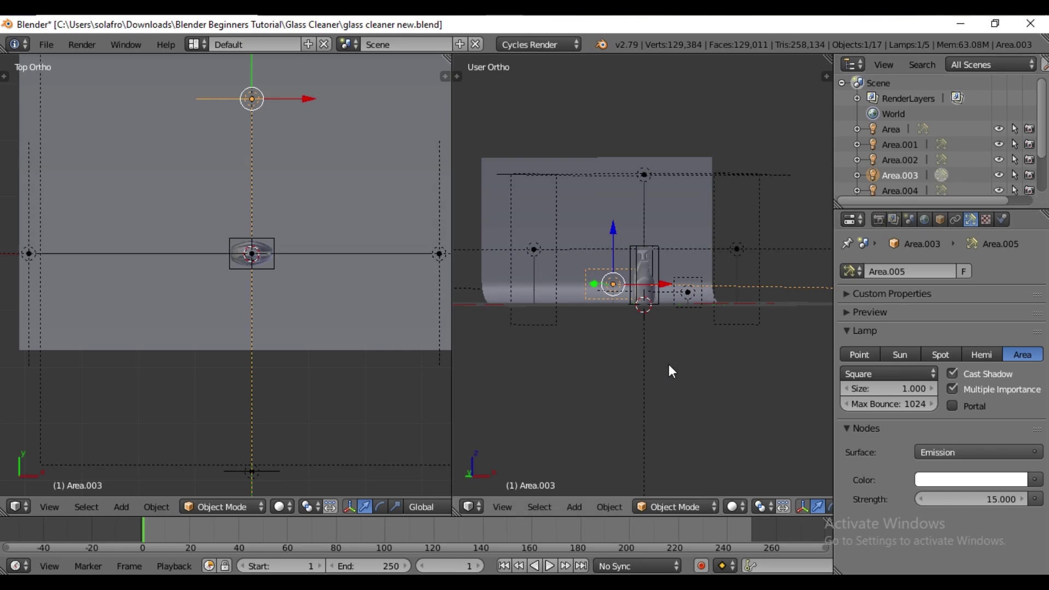
Show the right viewport through the scene camera with Rendered Cycles shading.
{"action": "left_click", "coordinate": [495, 508]}
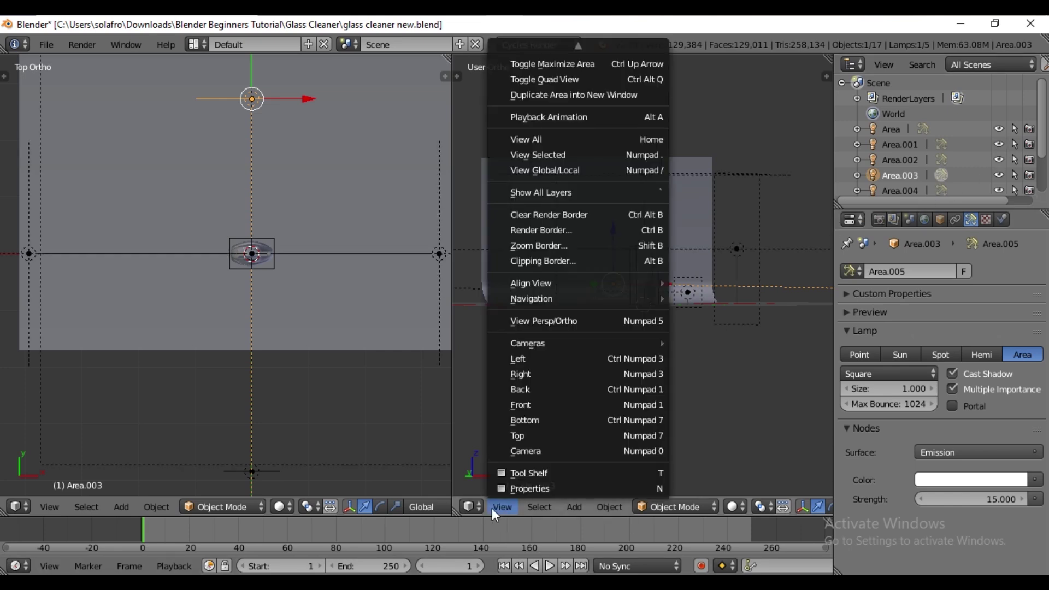
{"action": "left_click", "coordinate": [526, 451]}
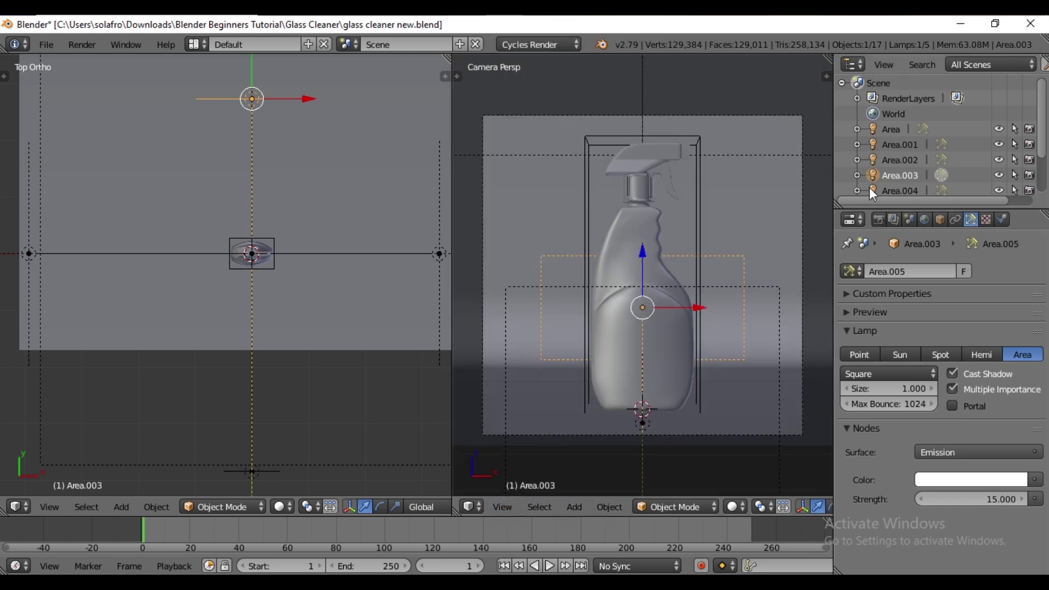
{"action": "left_click", "coordinate": [733, 506]}
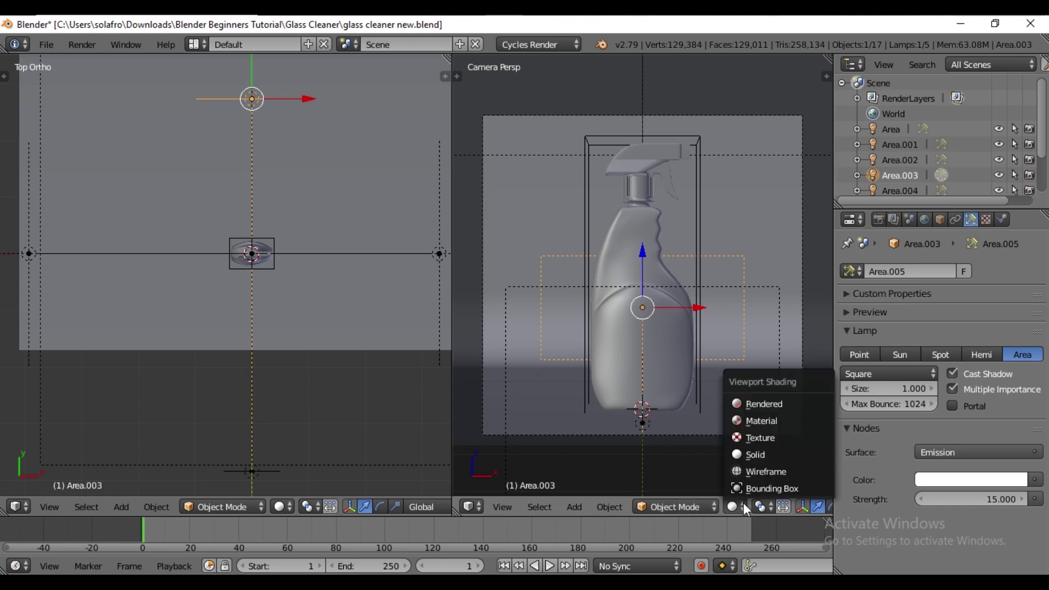
{"action": "left_click", "coordinate": [776, 407]}
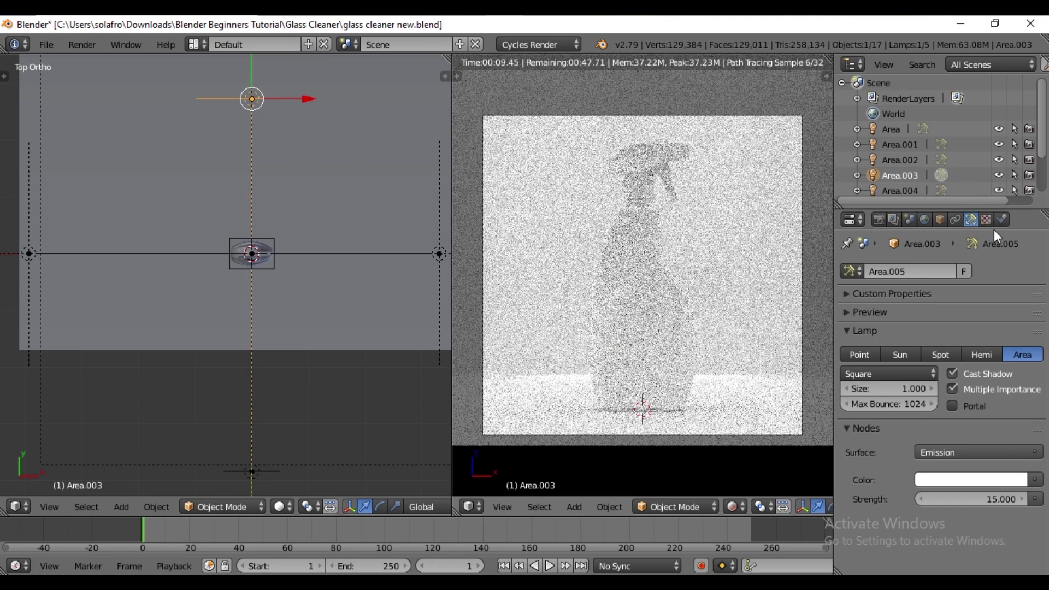
Hide the backdrop Plane, then make it visible again.
{"action": "scroll", "coordinate": [1040, 176], "scroll_direction": "down", "scroll_amount": 2}
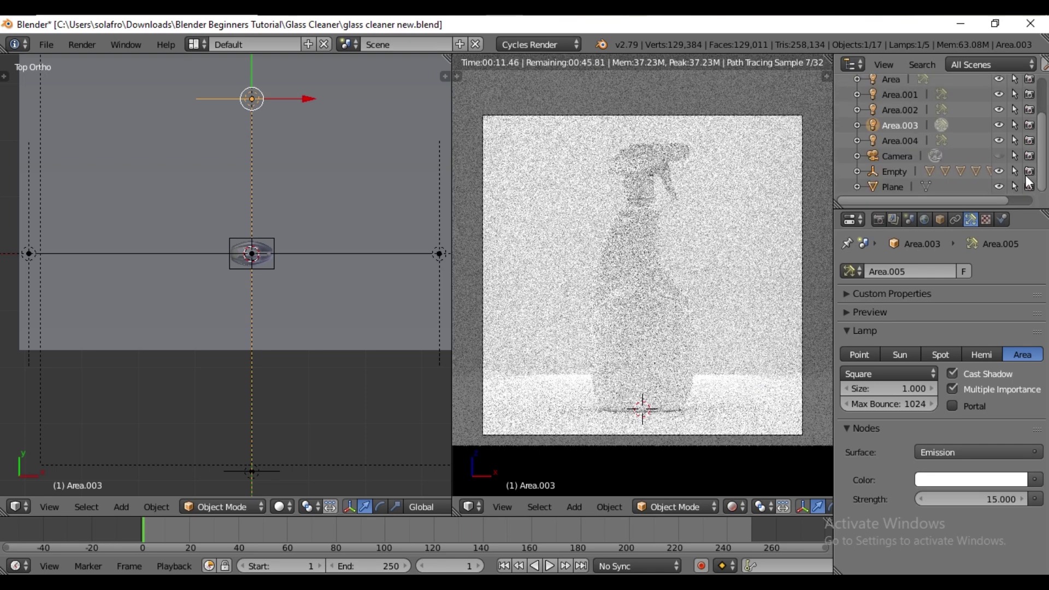
{"action": "left_click", "coordinate": [997, 185]}
{"action": "left_click", "coordinate": [764, 454]}
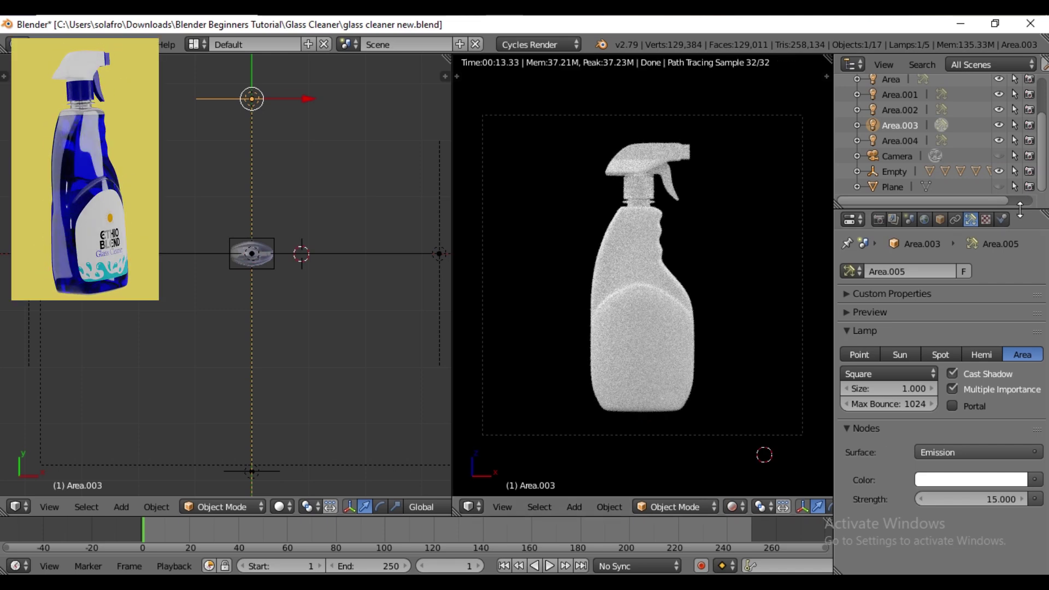
{"action": "left_click", "coordinate": [997, 186]}
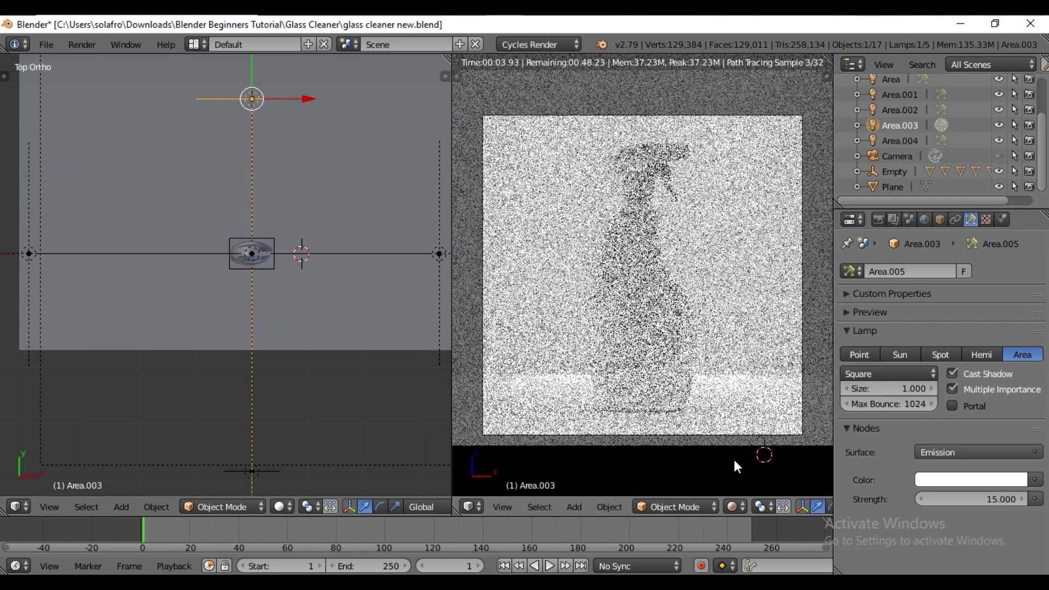